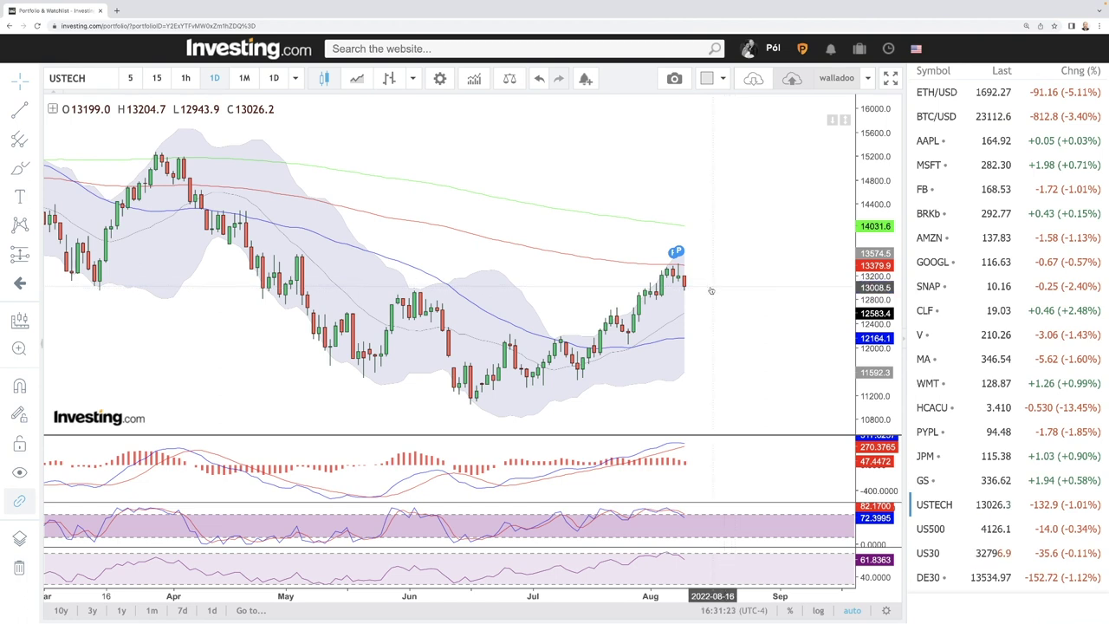
Pan and zoom the USTECH daily chart to frame the latest candles.
scroll(711, 291, down, 2)
scroll(718, 292, up, 5)
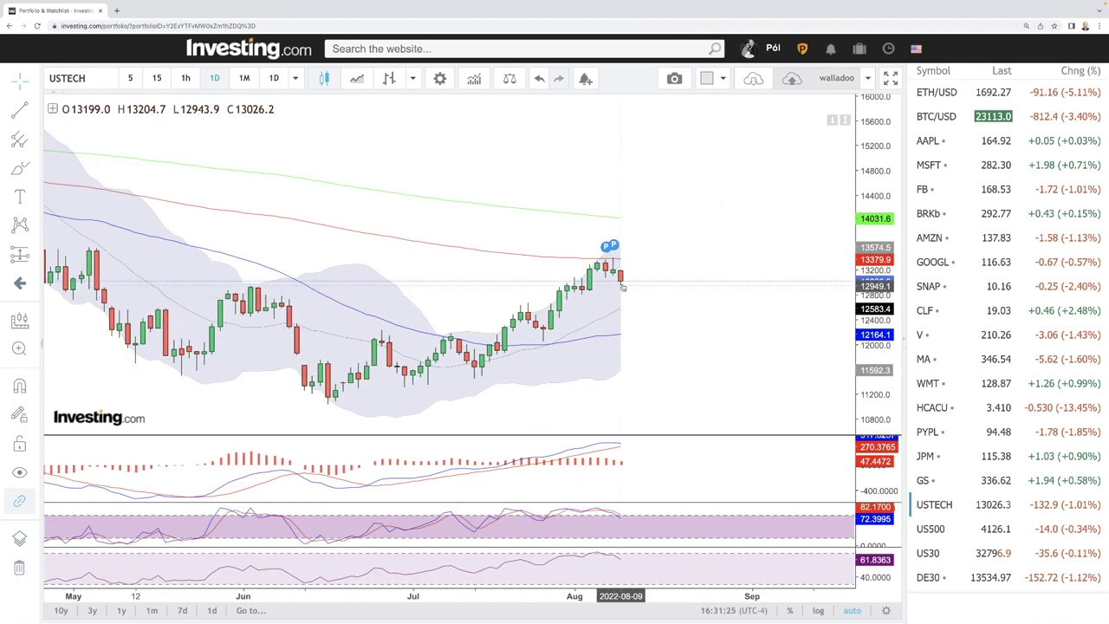
drag(639, 287, 686, 299)
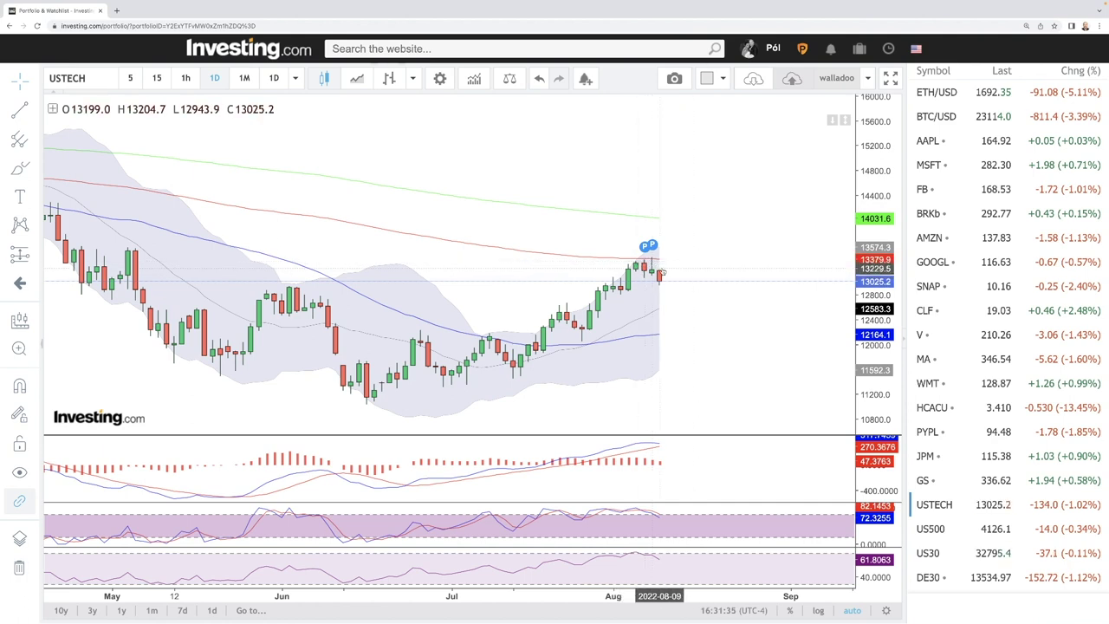
scroll(715, 280, down, 2)
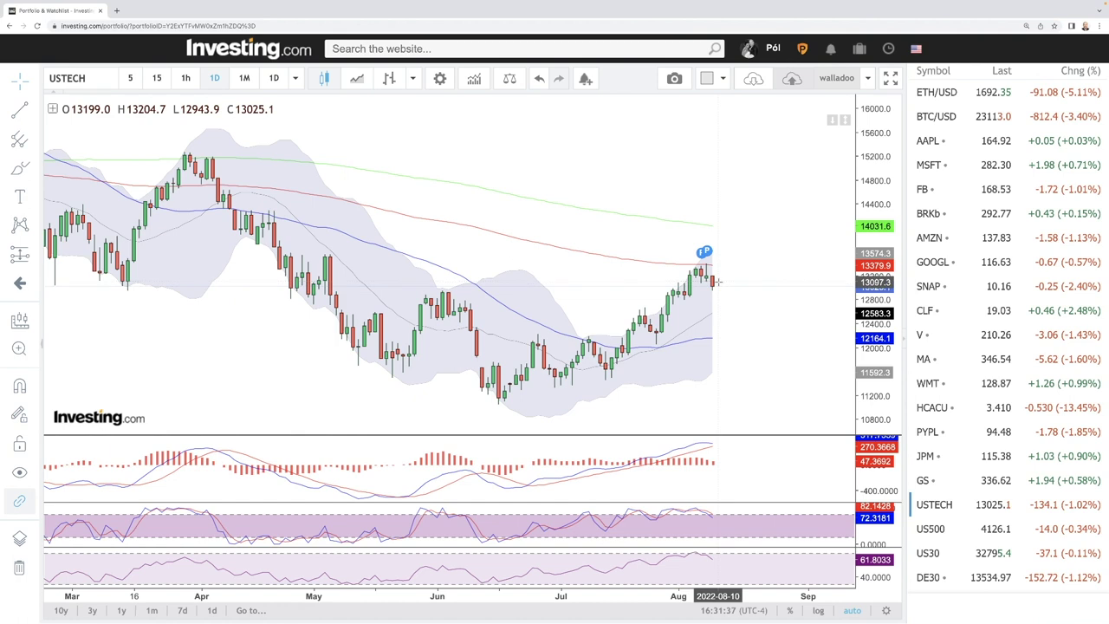
drag(777, 317, 728, 319)
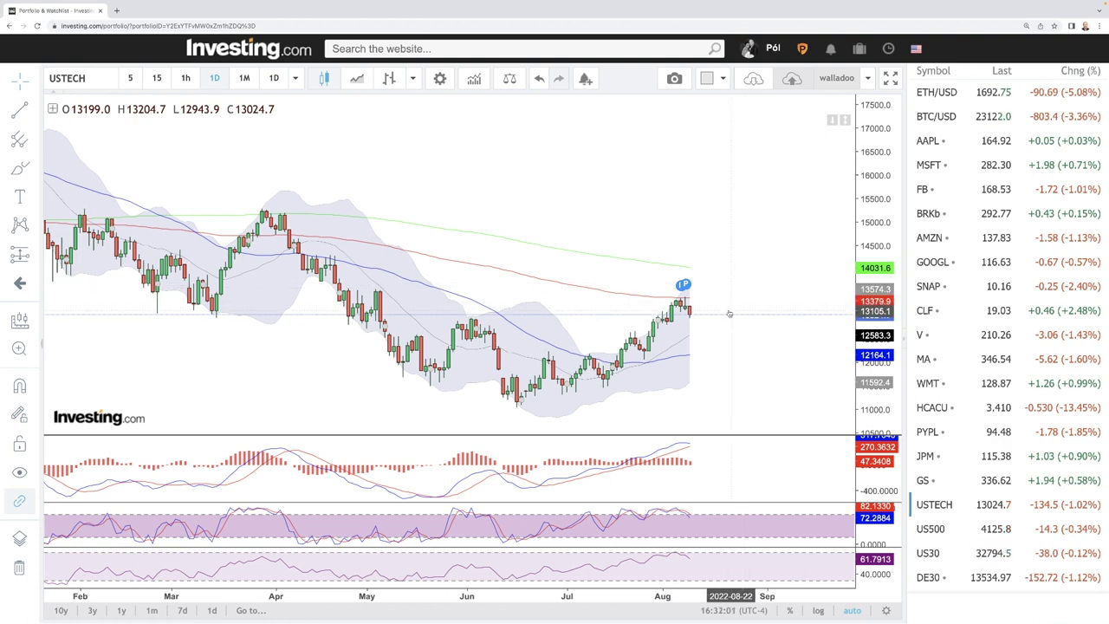
scroll(726, 320, up, 3)
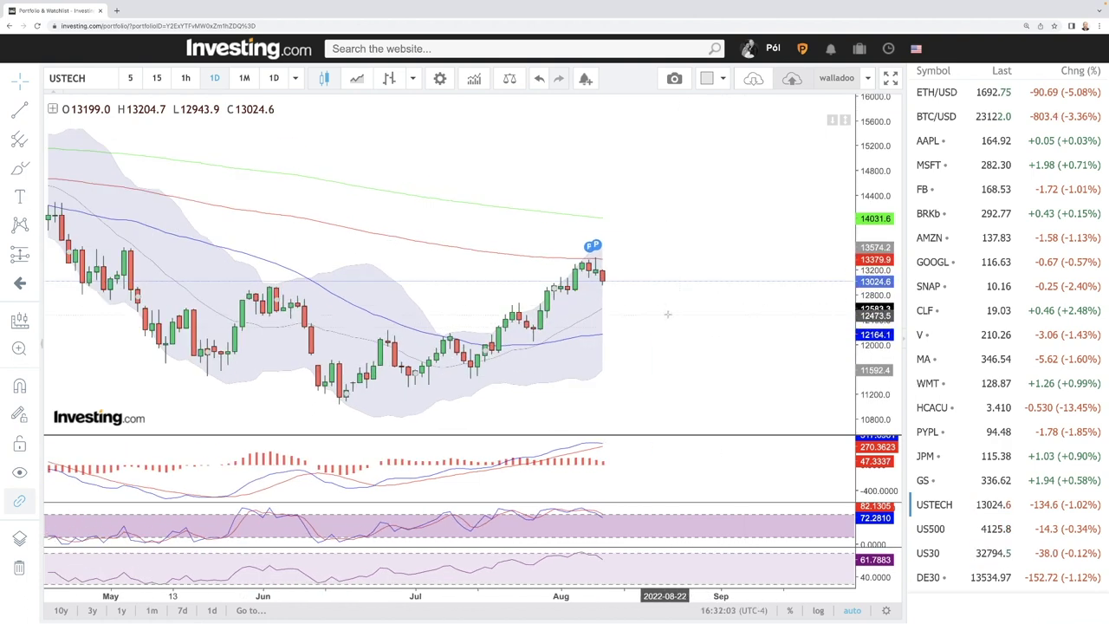
drag(654, 301, 703, 304)
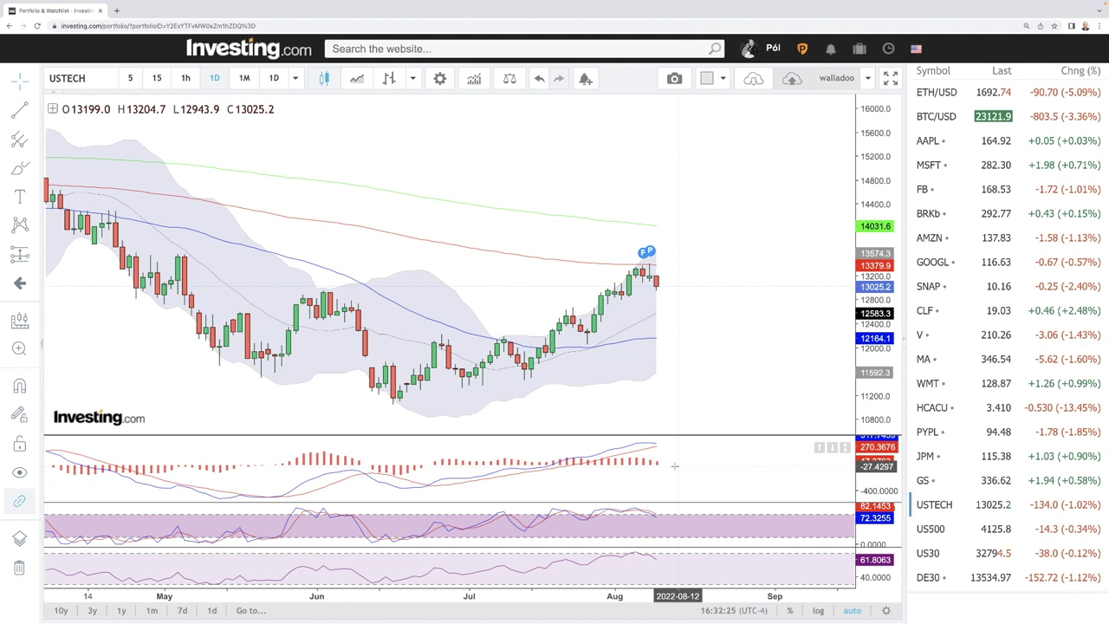
scroll(684, 462, down, 3)
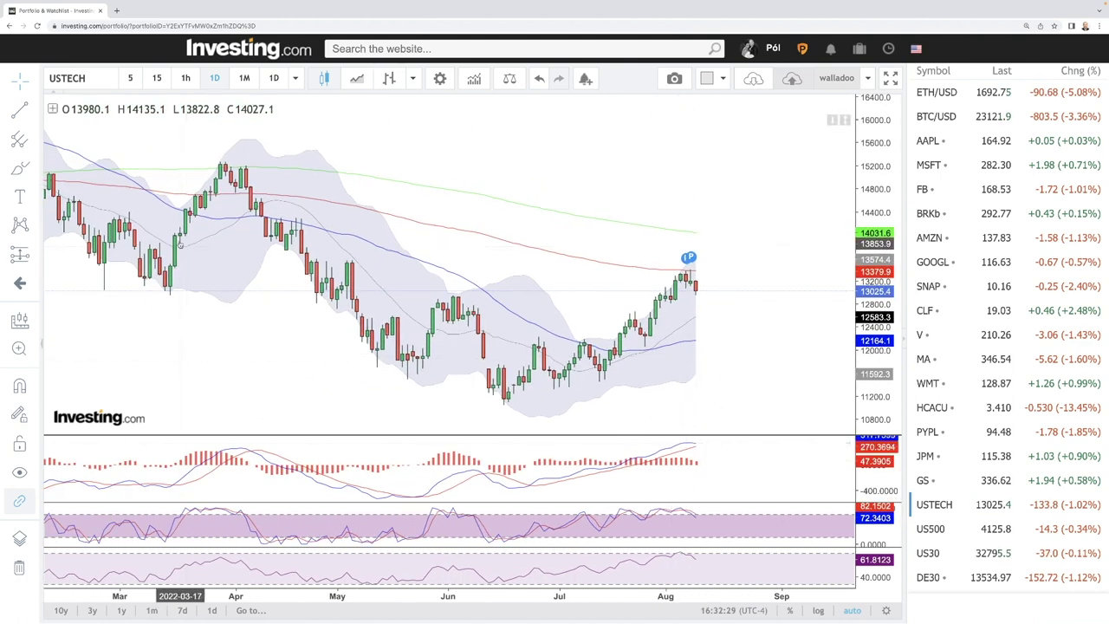
Brush a downturn curve in the MACD pane and two projection curves past the latest candles.
click(19, 167)
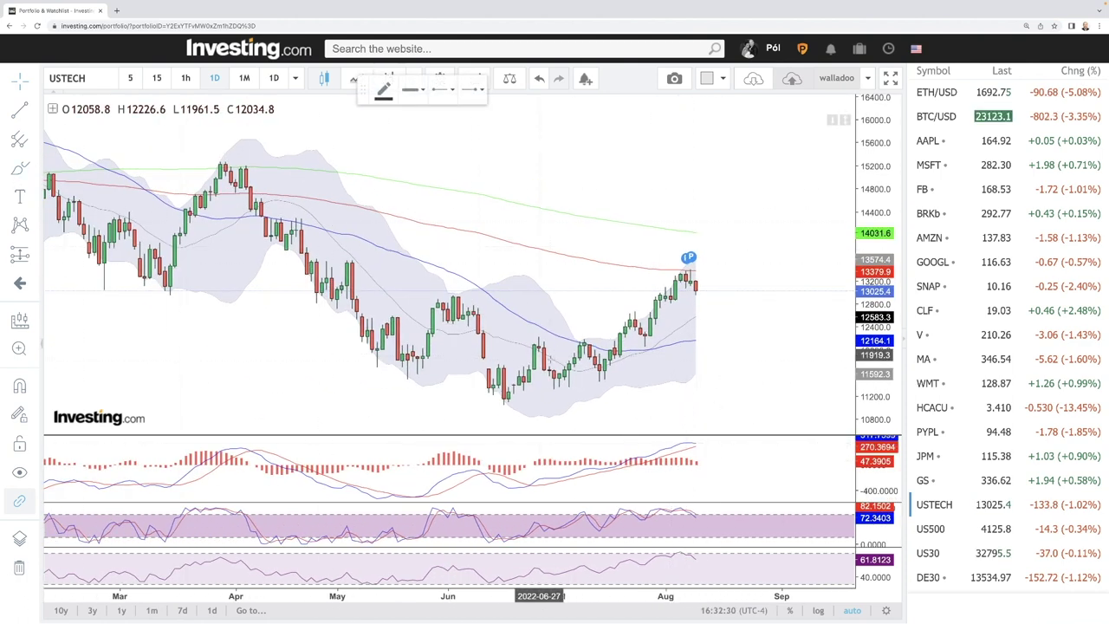
click(693, 443)
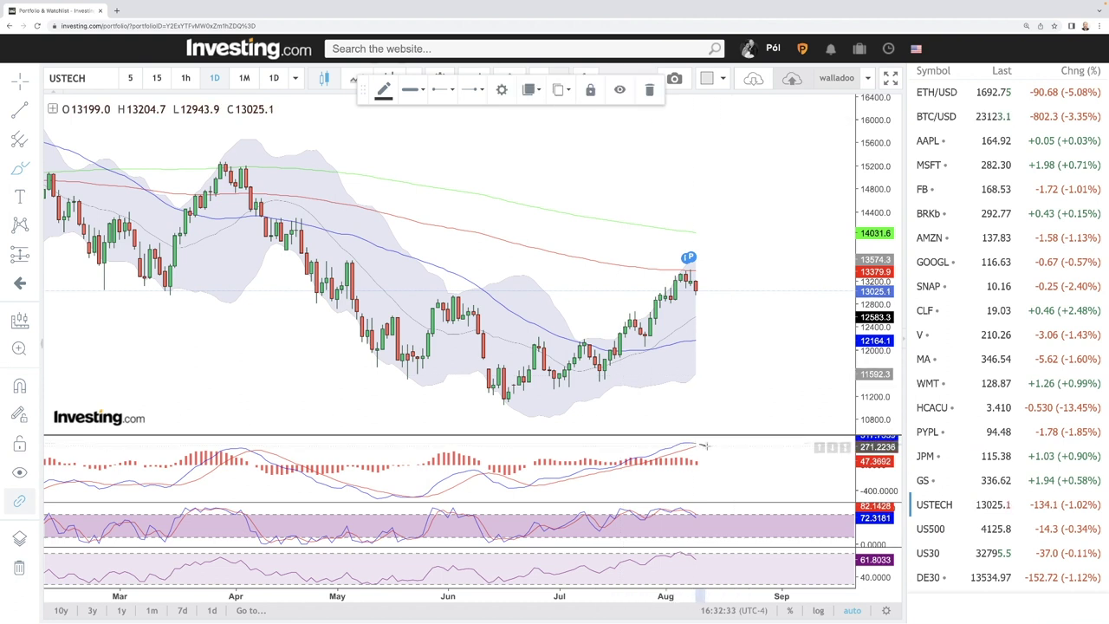
drag(704, 445, 719, 452)
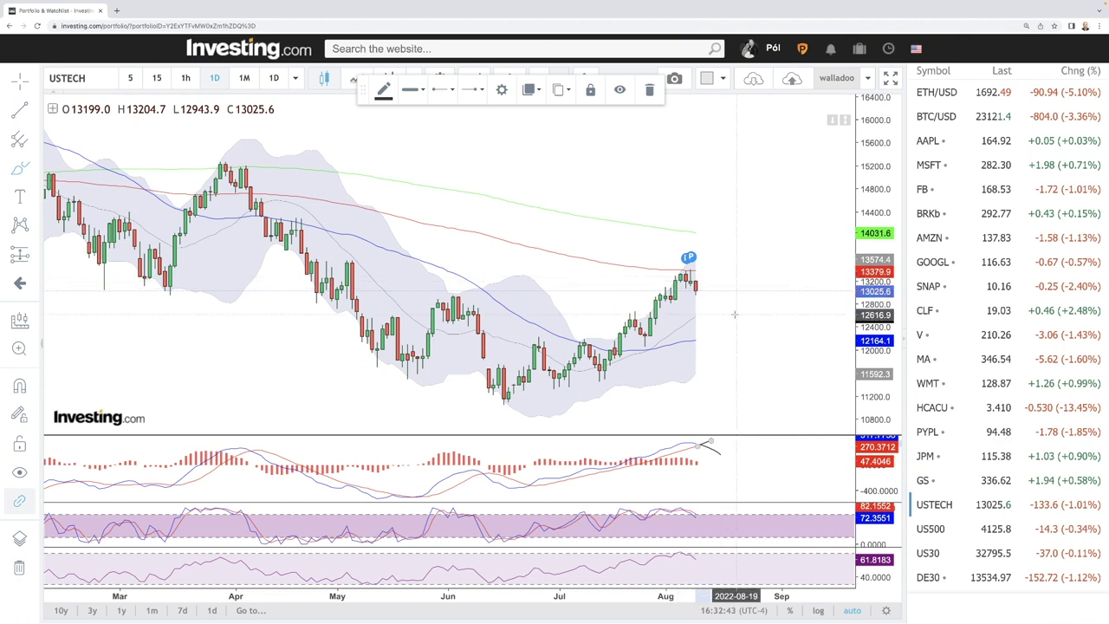
scroll(738, 299, up, 3)
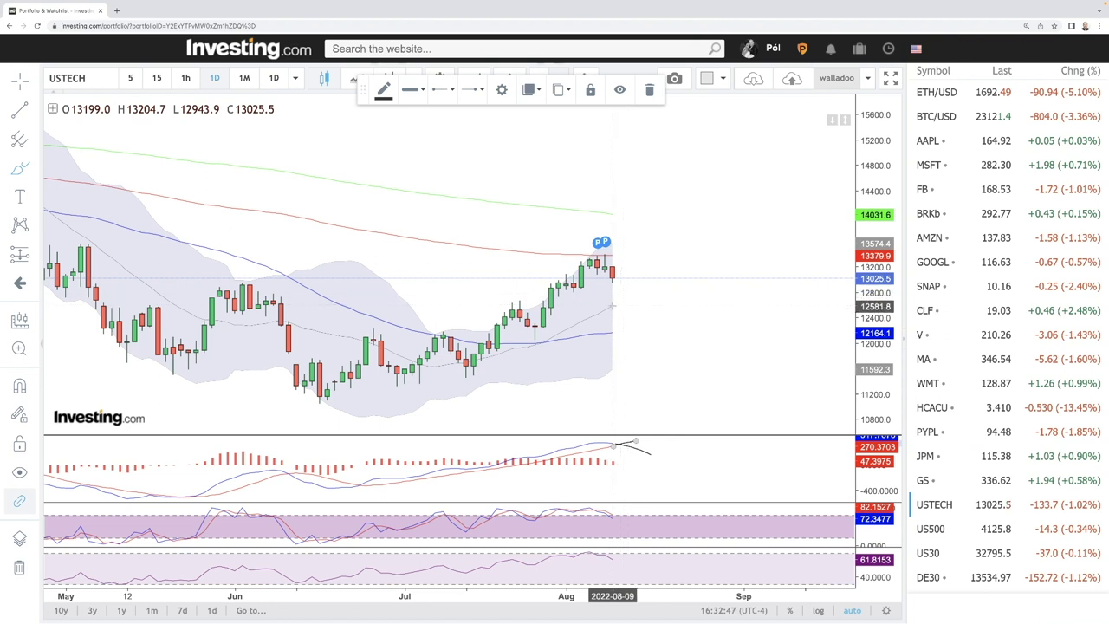
drag(626, 299, 659, 284)
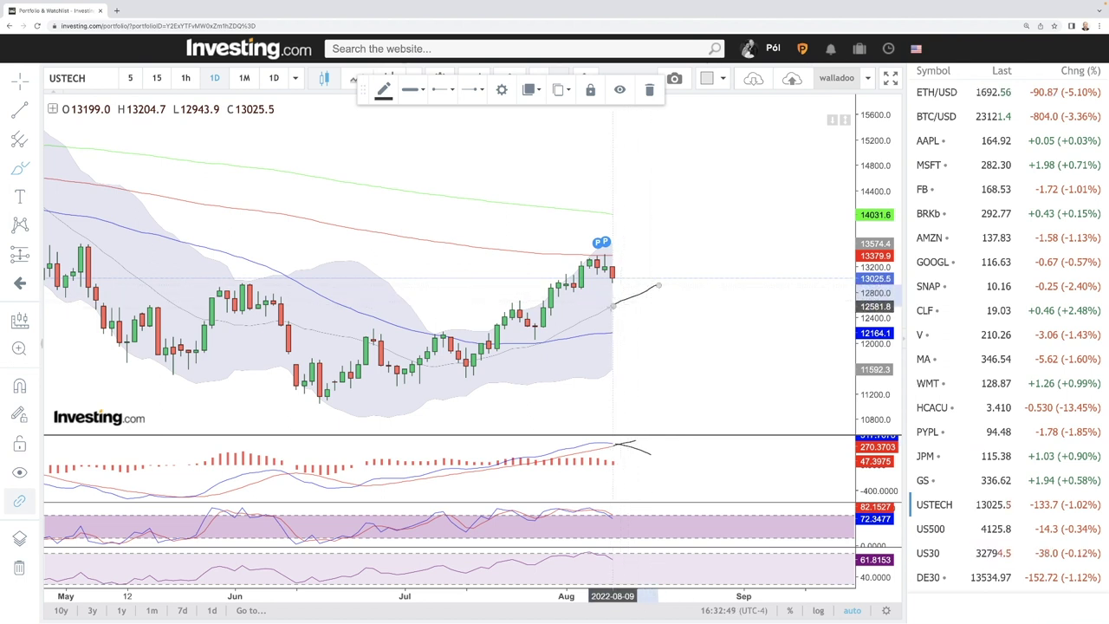
drag(613, 327, 689, 310)
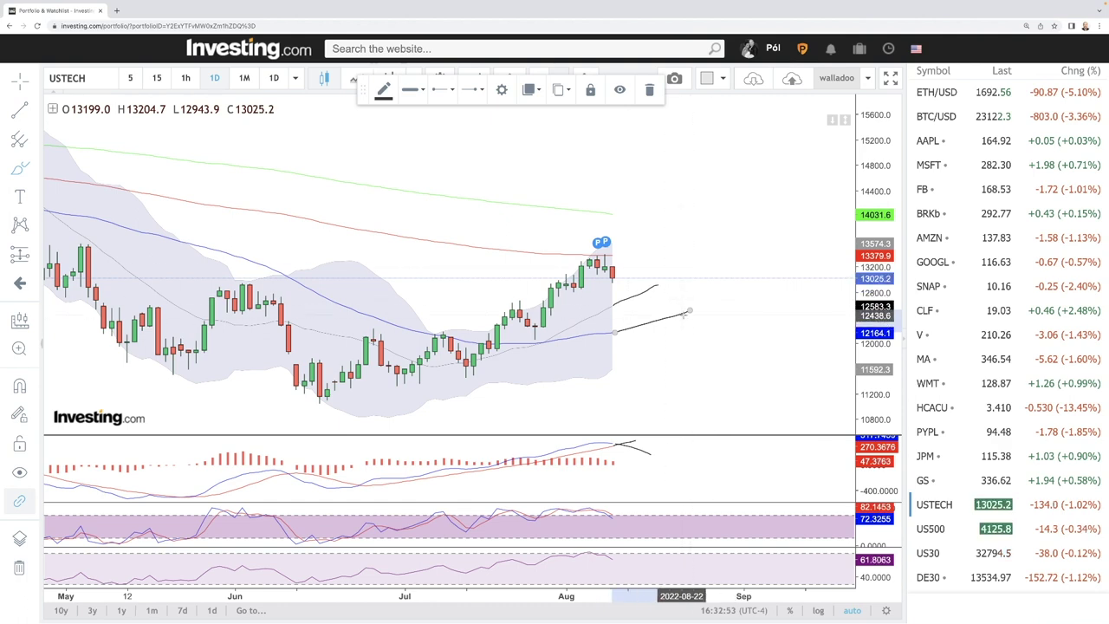
Draw a zigzag line through the late-March peak, June low and recent peak to a projected drop.
scroll(686, 310, down, 3)
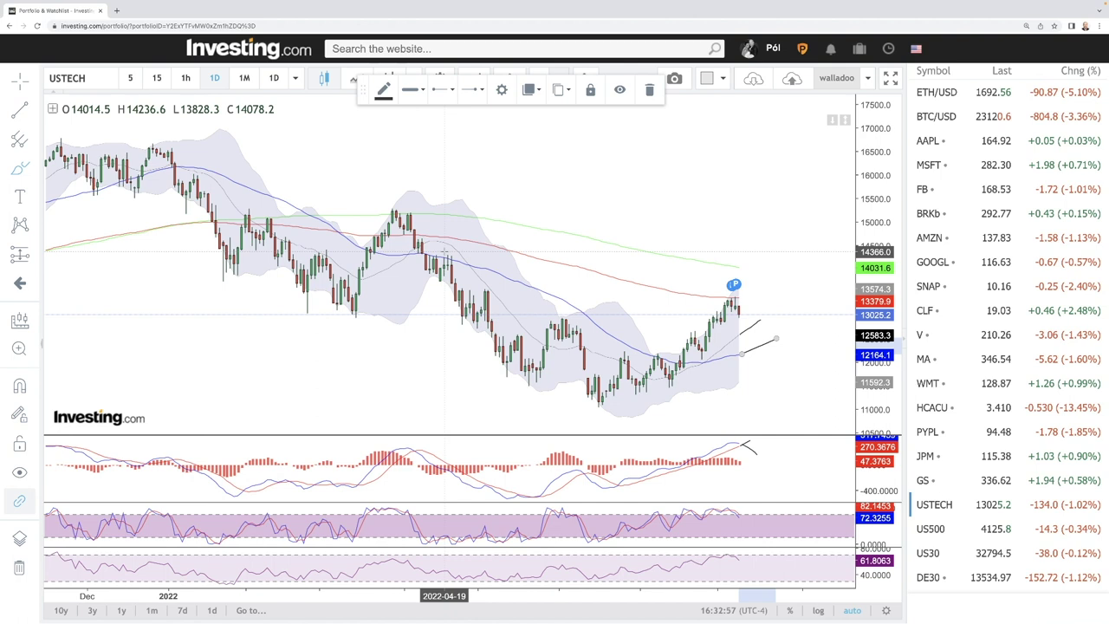
scroll(587, 269, down, 4)
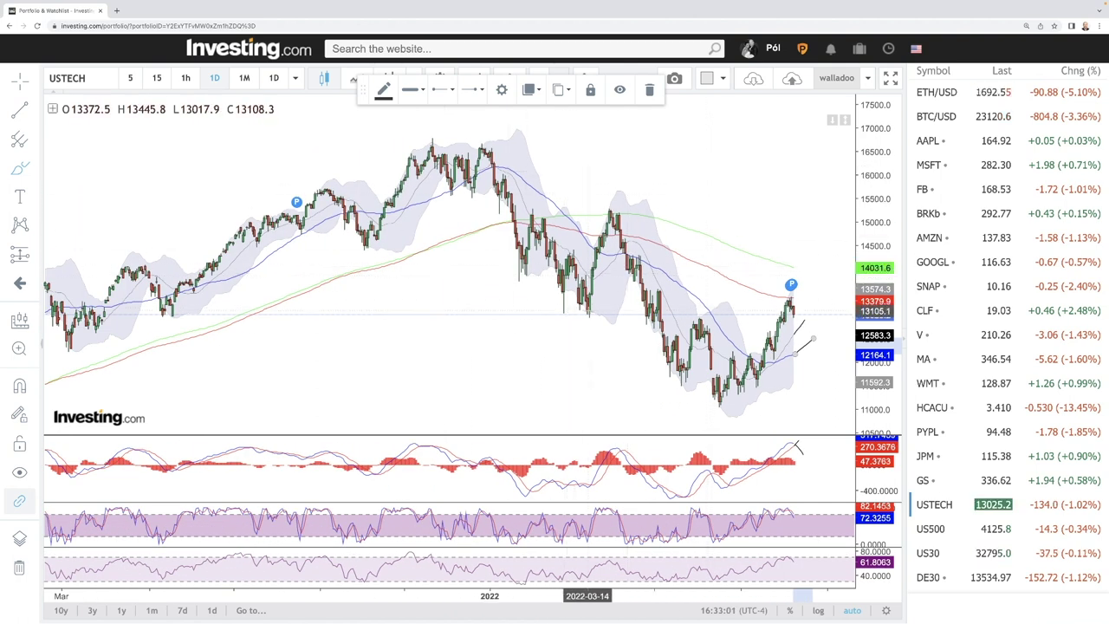
click(615, 210)
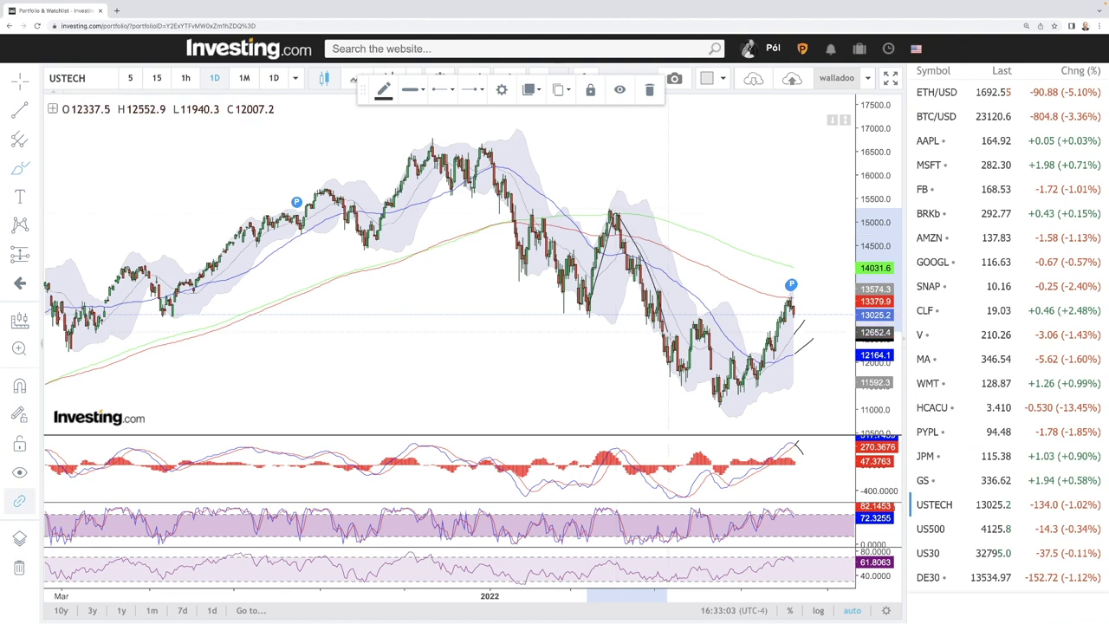
click(718, 396)
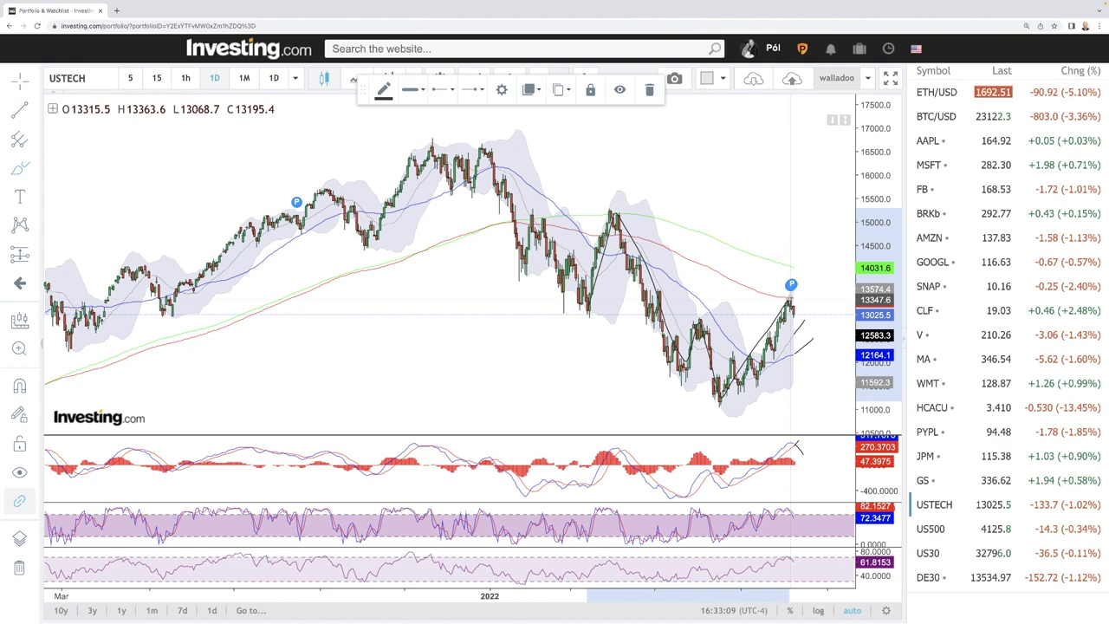
click(790, 302)
double_click(817, 418)
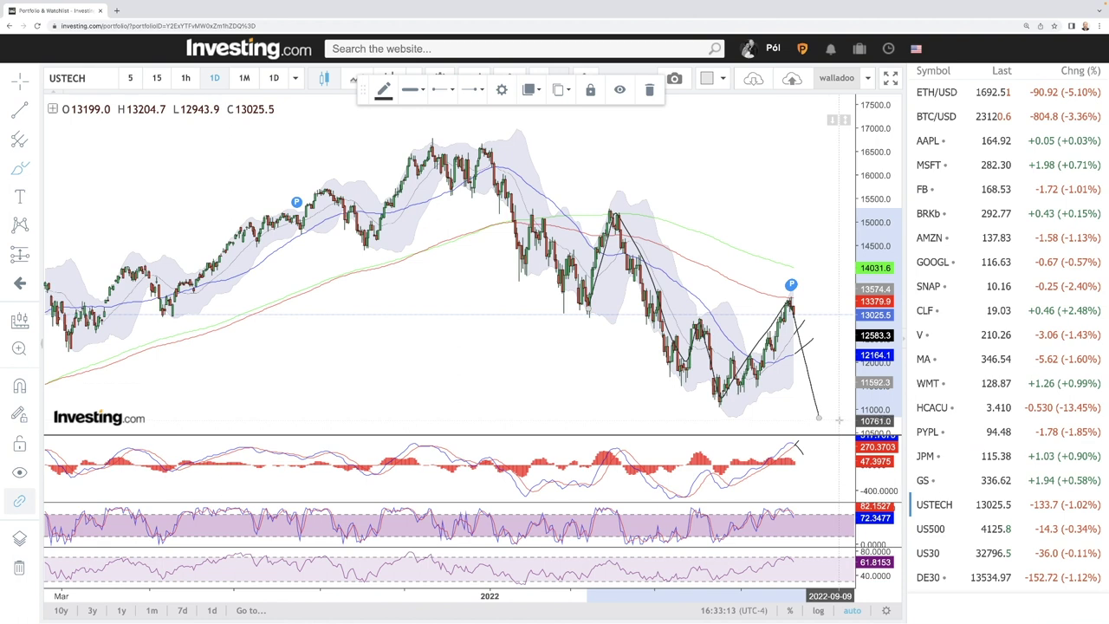
scroll(793, 304, up, 3)
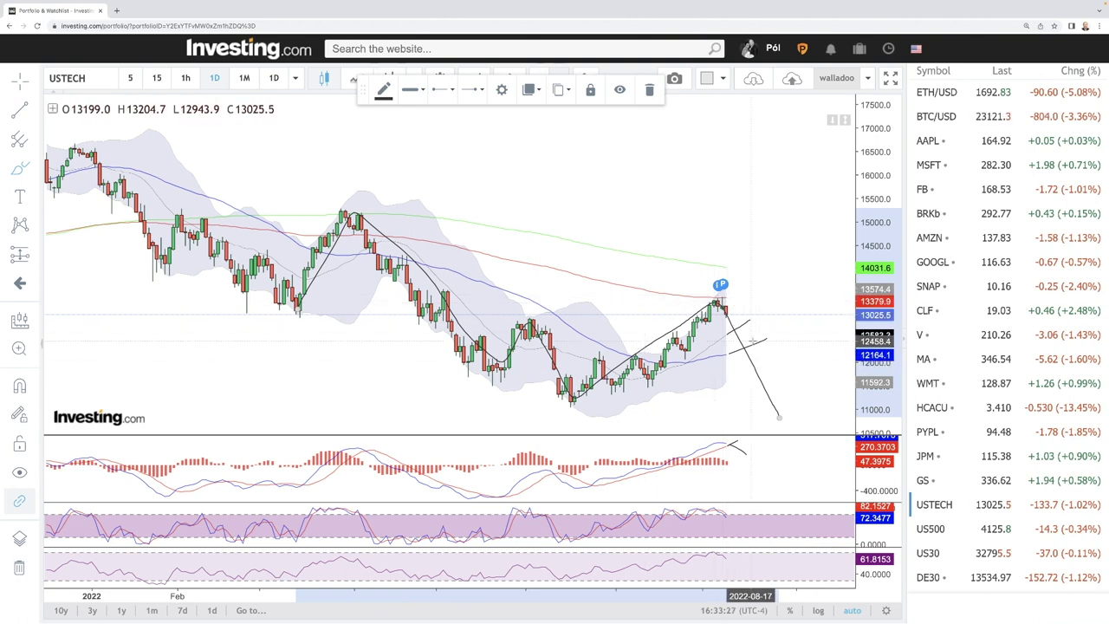
click(930, 528)
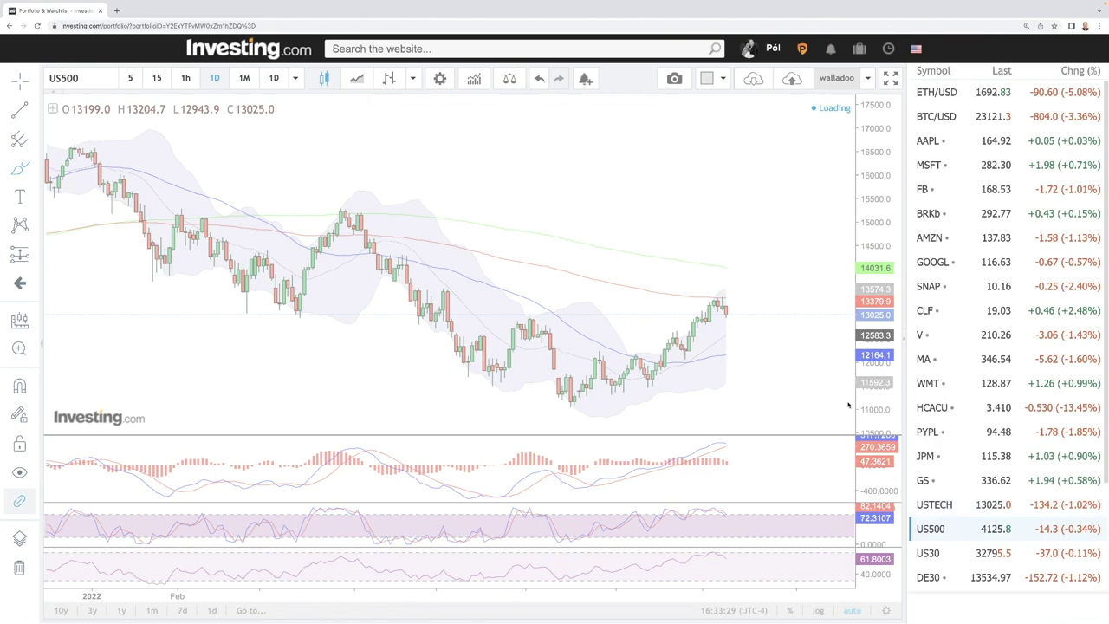
scroll(745, 278, up, 3)
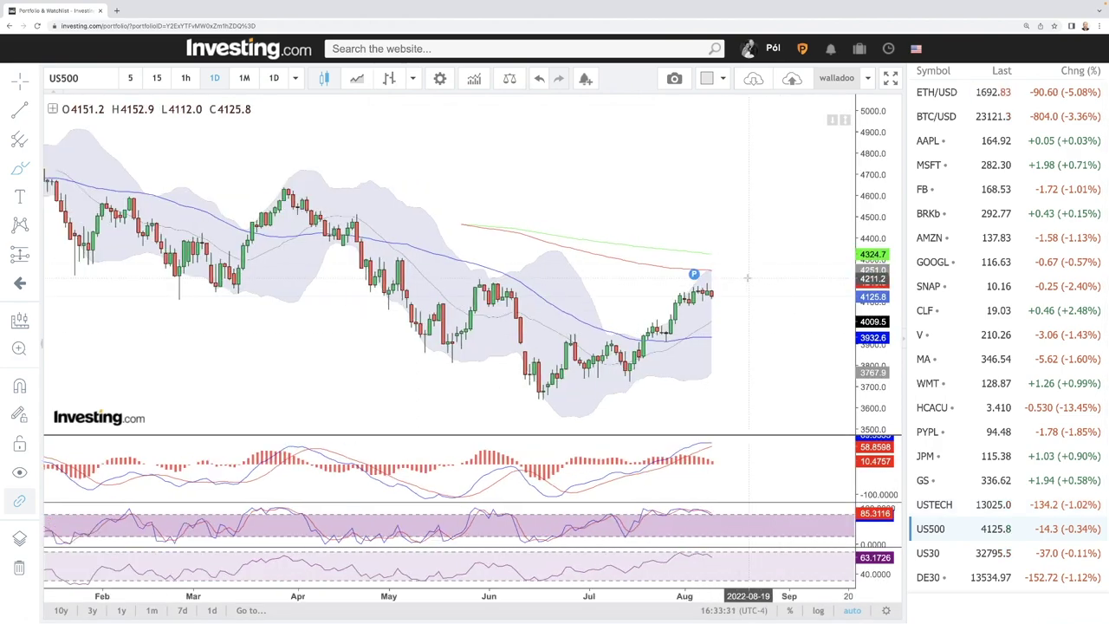
scroll(745, 278, up, 3)
scroll(746, 279, down, 8)
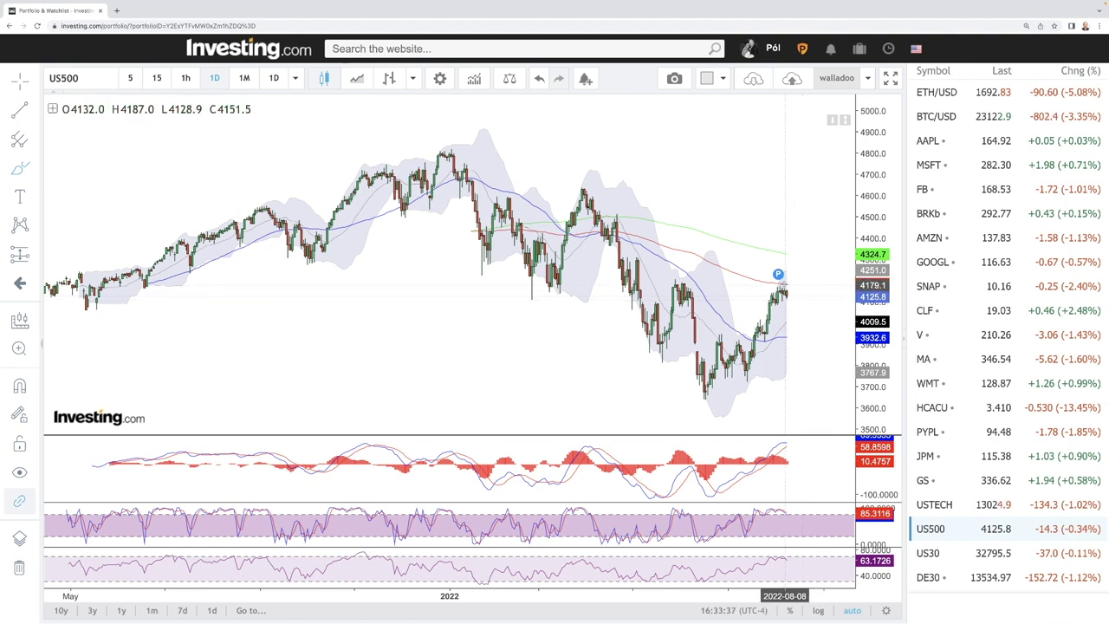
scroll(762, 307, up, 2)
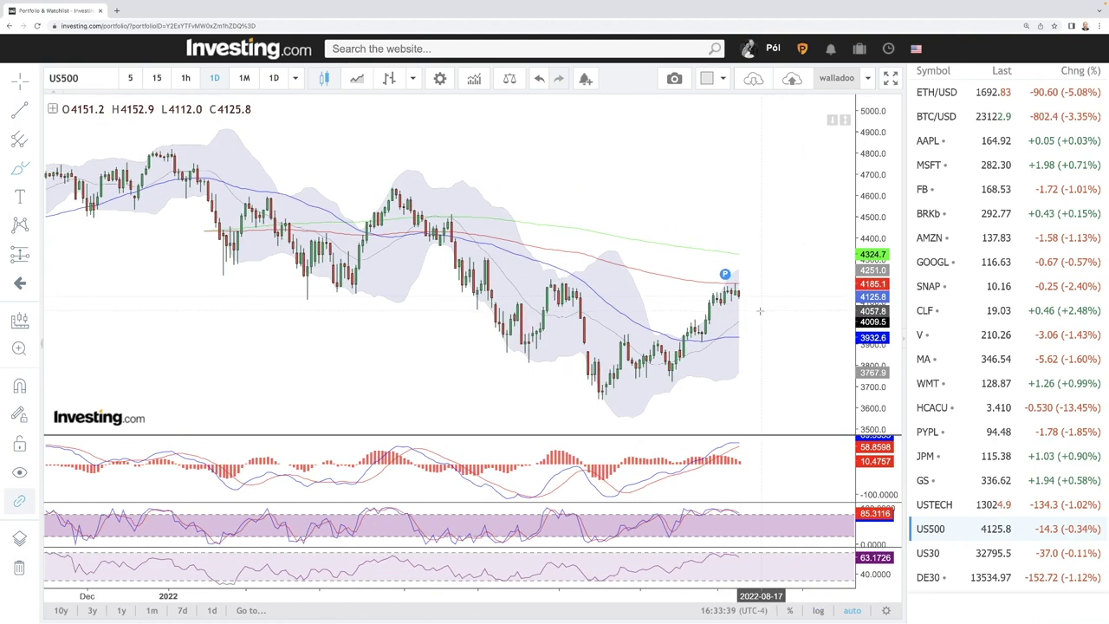
scroll(760, 310, up, 4)
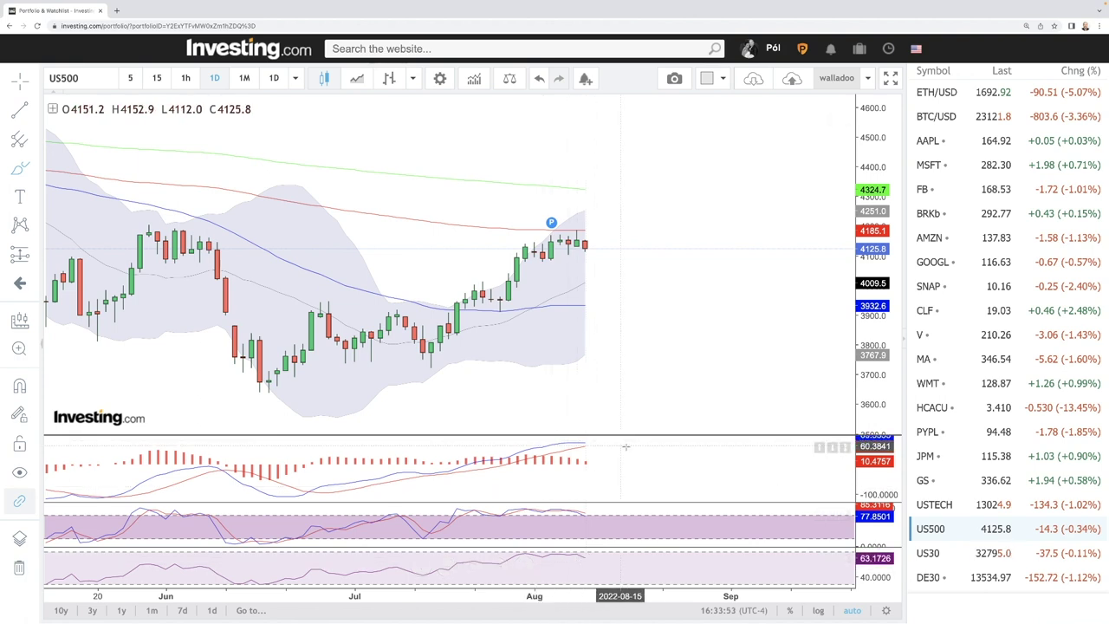
scroll(686, 314, down, 2)
scroll(688, 317, down, 2)
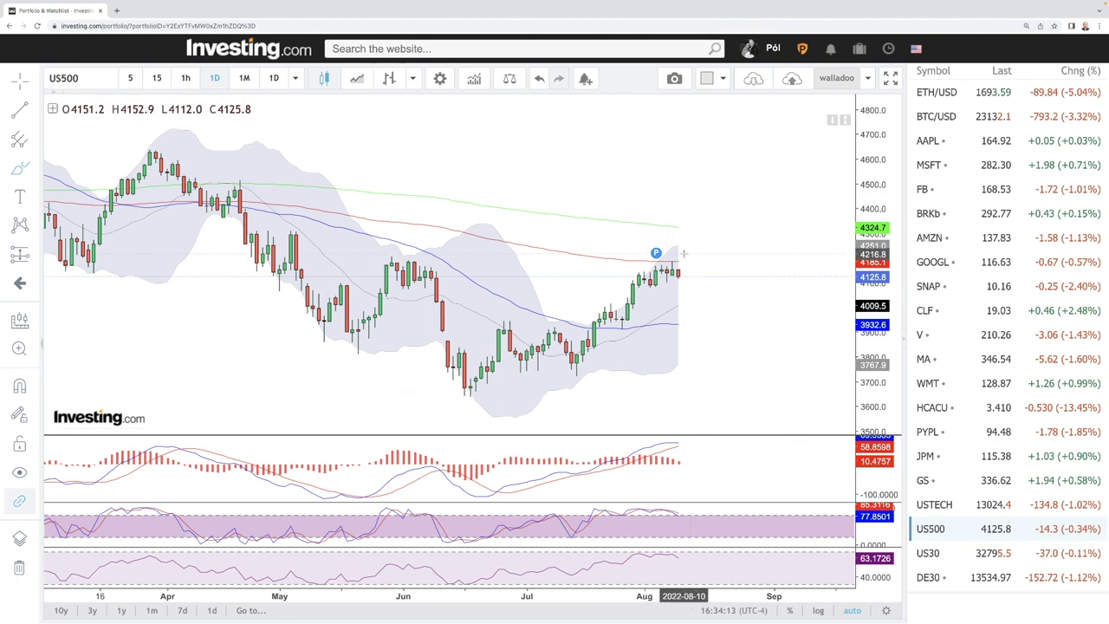
scroll(517, 285, down, 4)
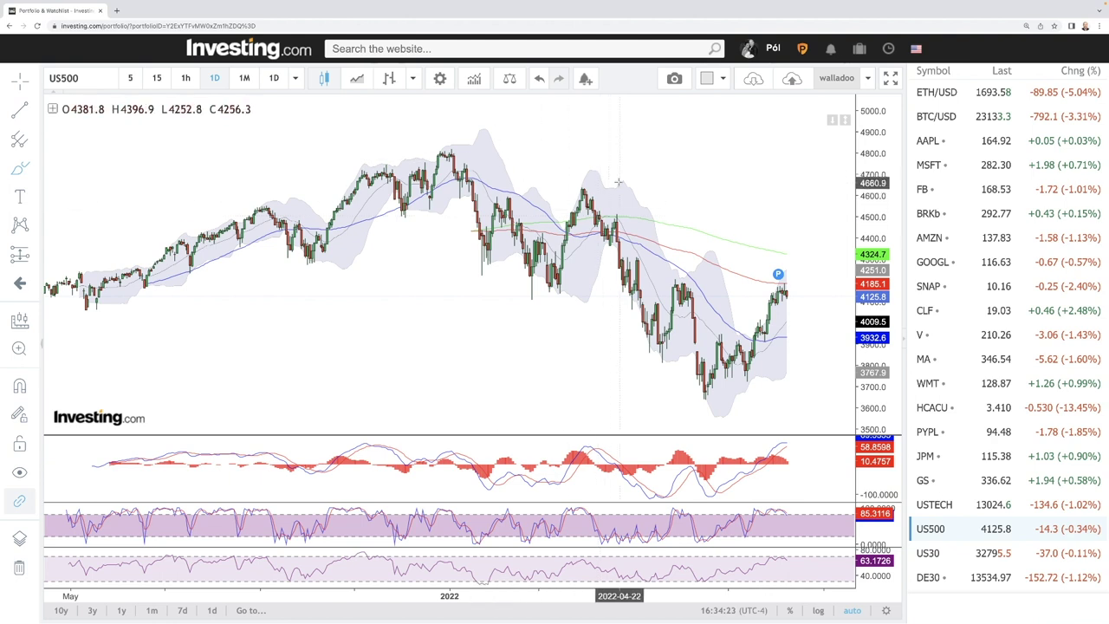
scroll(769, 340, up, 5)
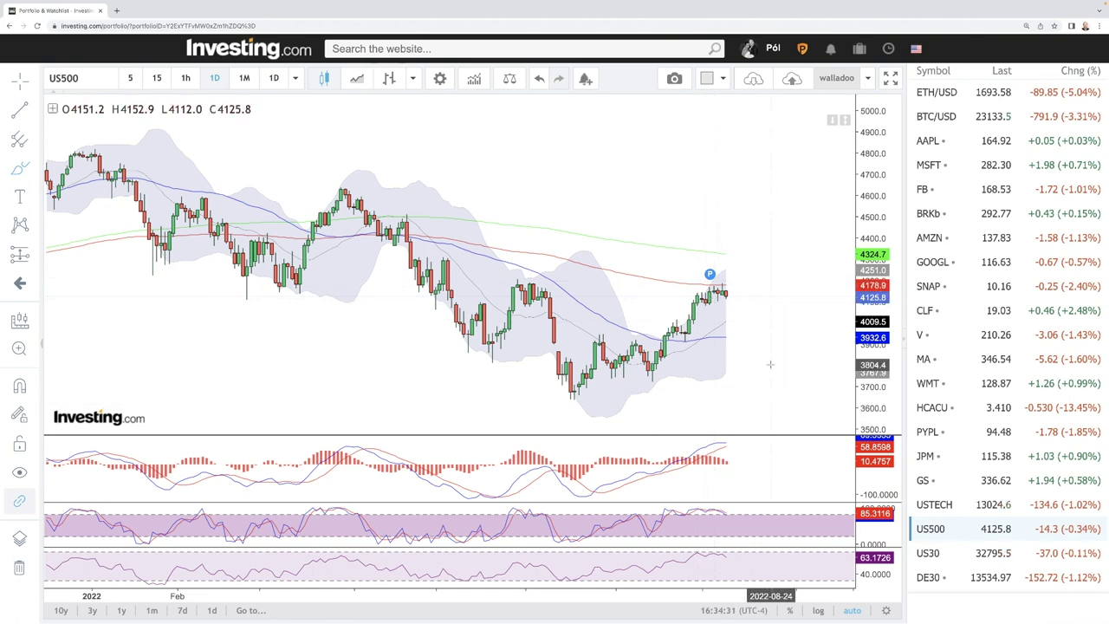
scroll(769, 363, down, 2)
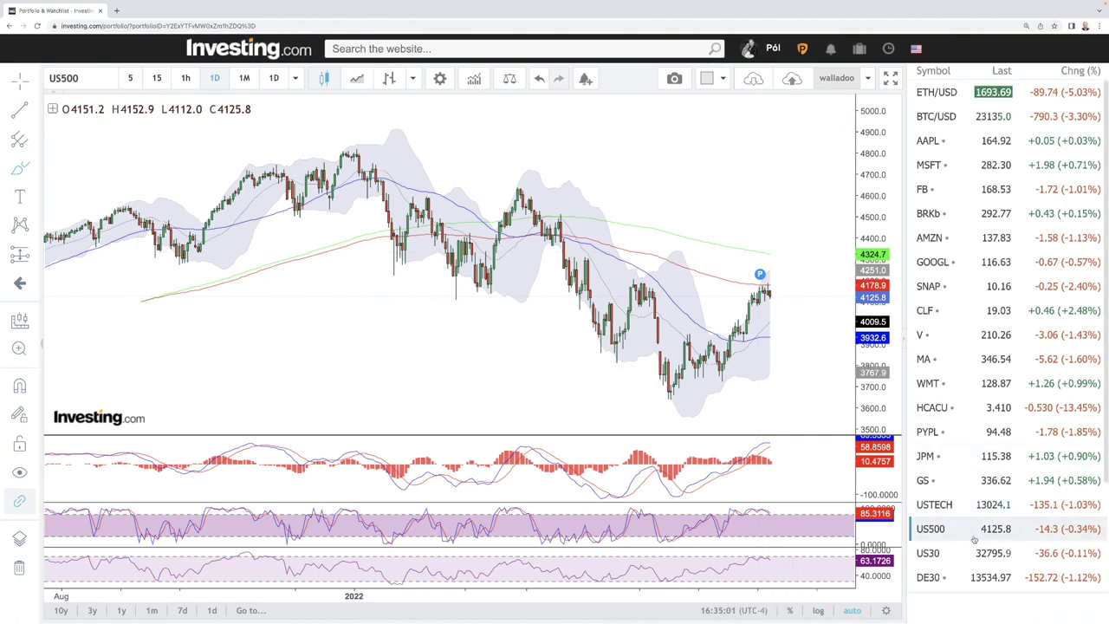
Switch to the US30 daily chart and zoom into the most recent months.
click(929, 553)
scroll(781, 281, up, 2)
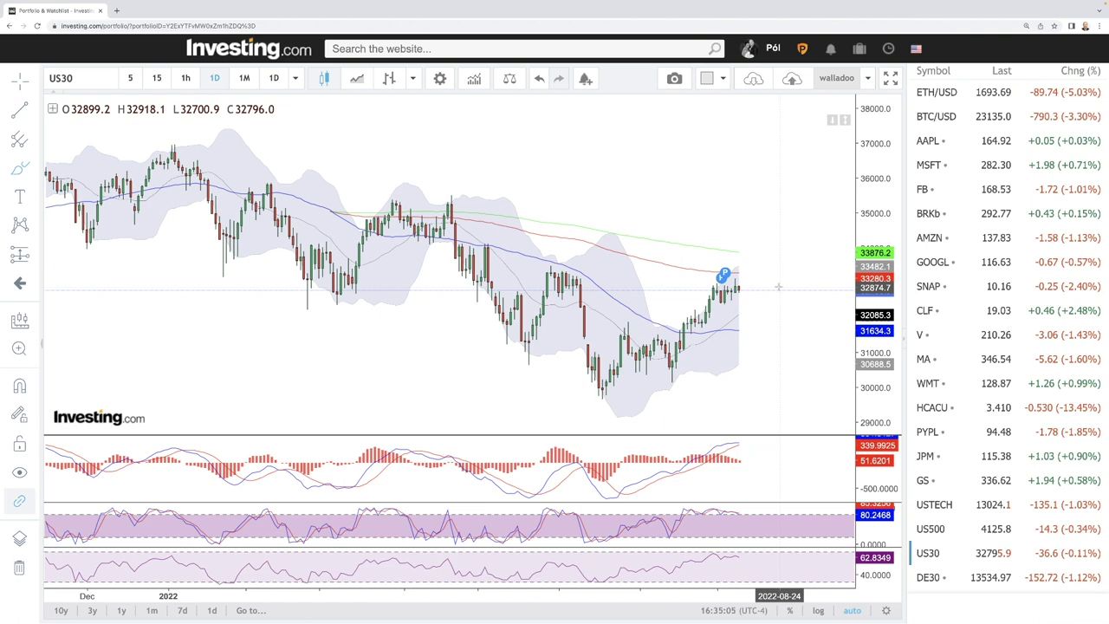
scroll(750, 293, up, 1)
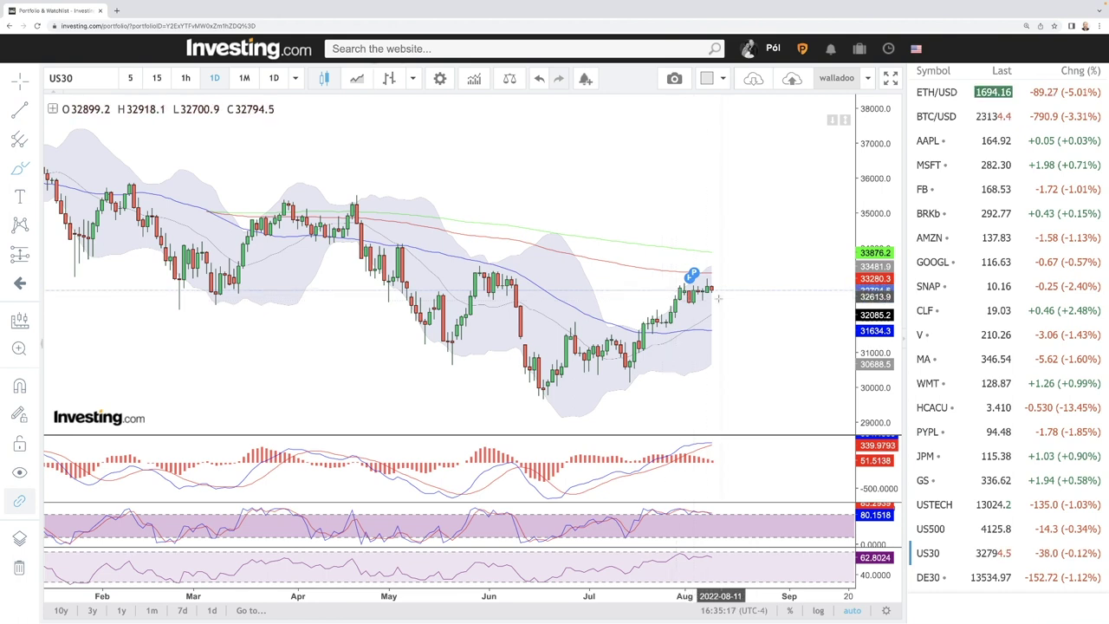
scroll(721, 301, up, 3)
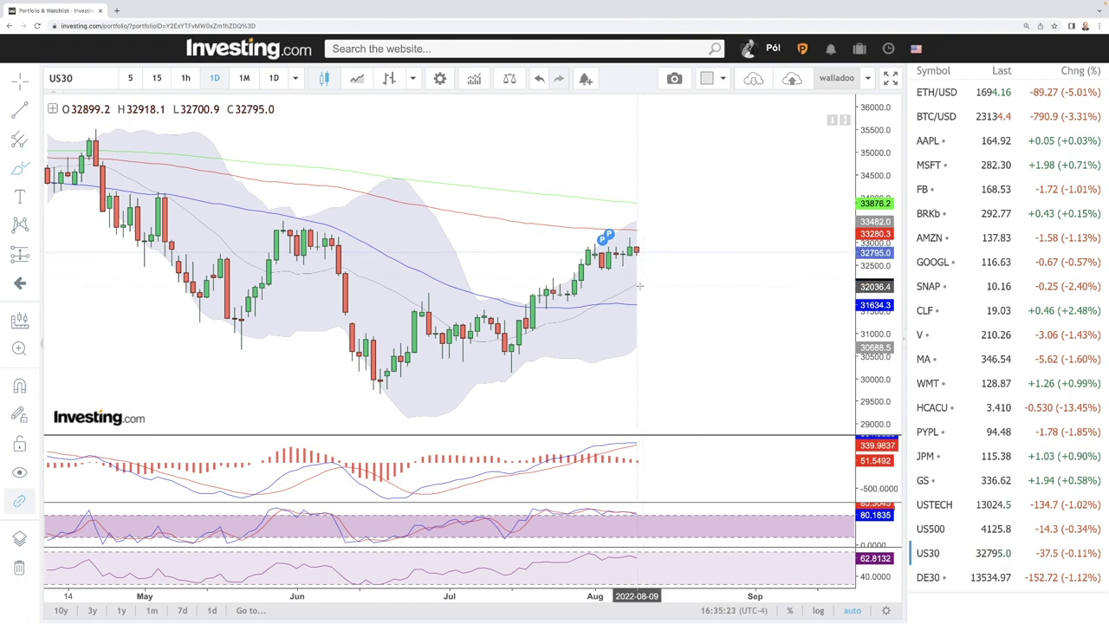
Brush three rising and dip-then-rally projection curves after the latest US30 candle.
mouse_move(636, 284)
mouse_down()
mouse_move(691, 253)
mouse_move(649, 265)
mouse_move(679, 224)
mouse_up()
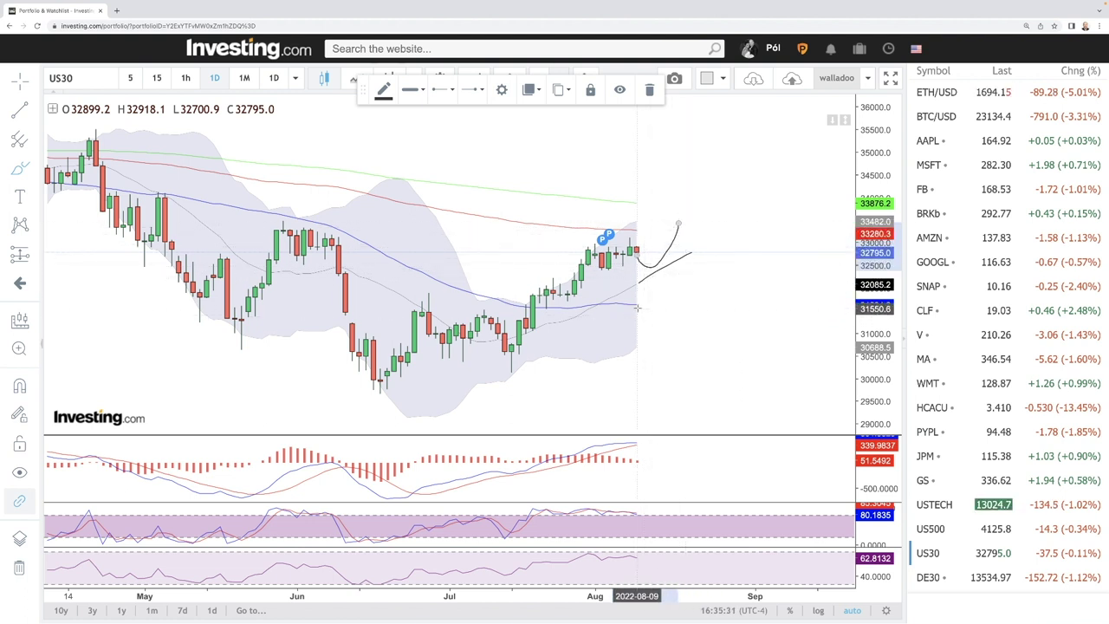
drag(642, 303, 810, 262)
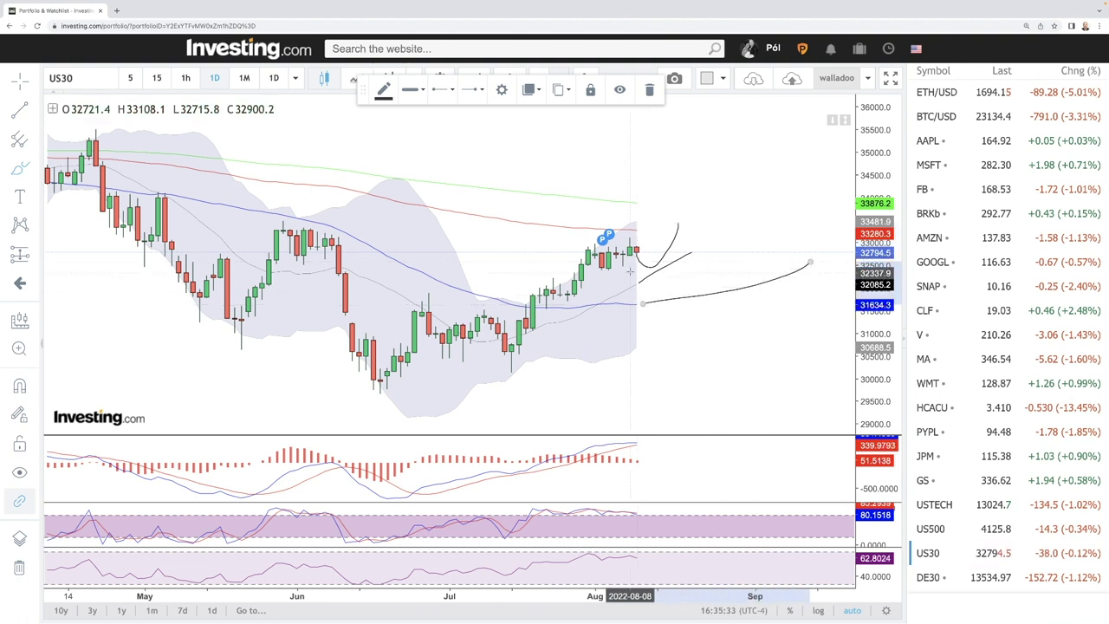
mouse_move(643, 260)
mouse_down()
mouse_move(658, 284)
mouse_move(725, 219)
mouse_up()
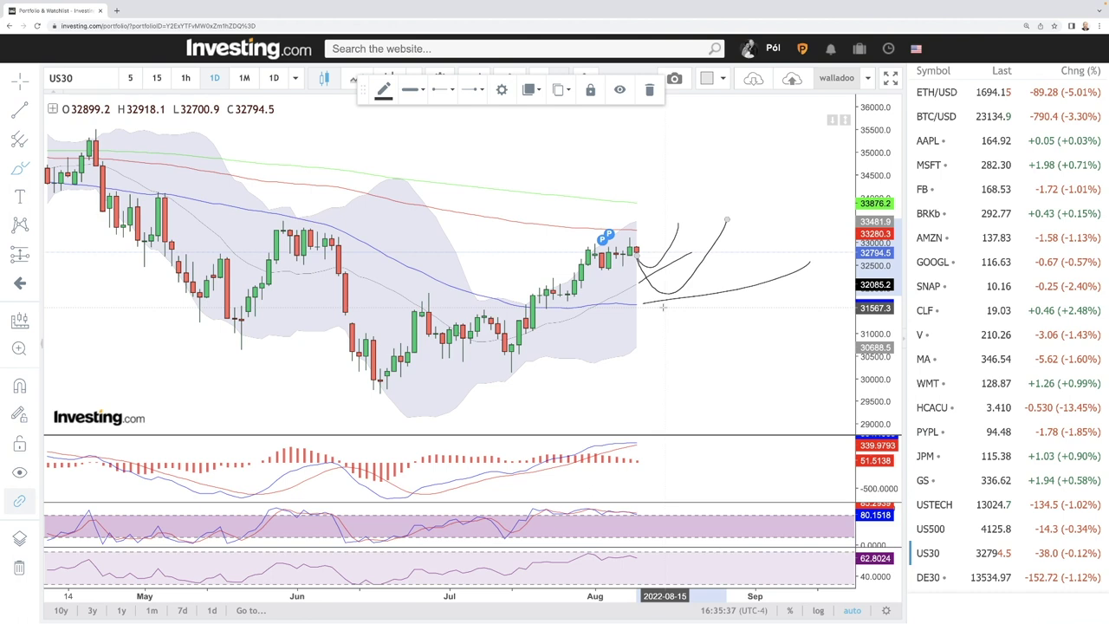
Brush a falling projection stroke and a horizontal line under the June lows near 29,758.
drag(665, 304, 712, 414)
drag(361, 388, 498, 387)
scroll(693, 389, down, 3)
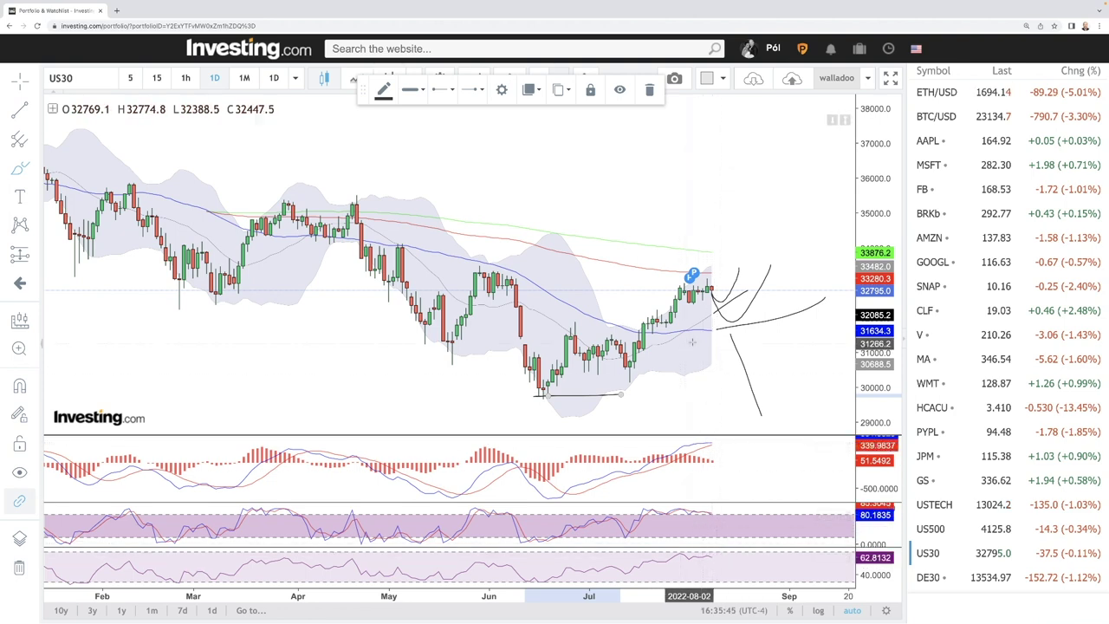
scroll(926, 446, down, 3)
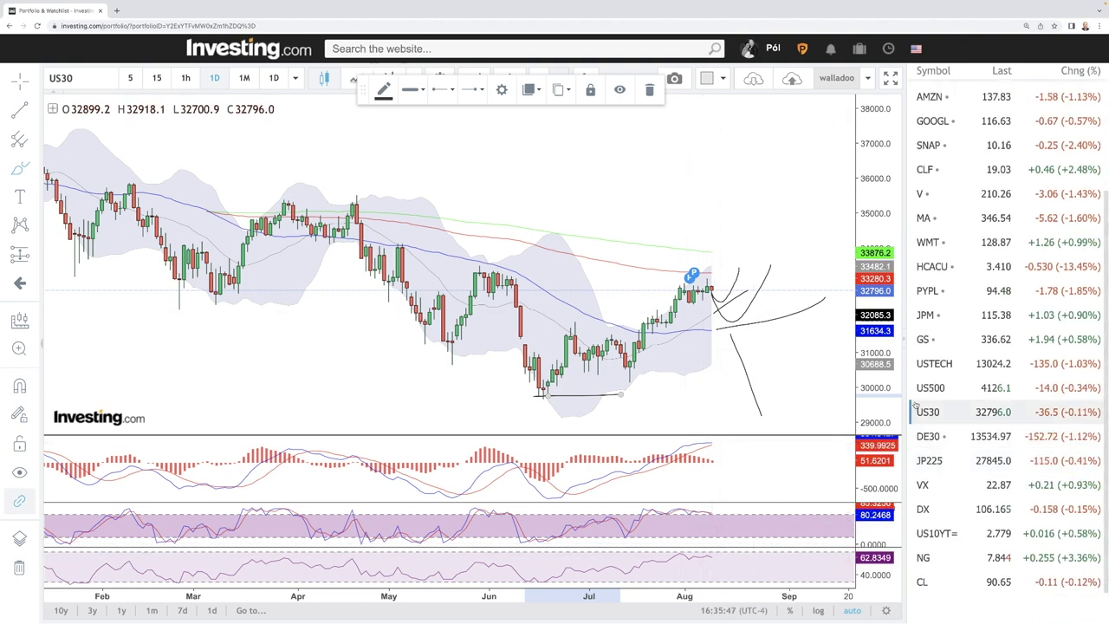
Switch to the DE30 daily chart and zoom into mid-April onward.
click(928, 438)
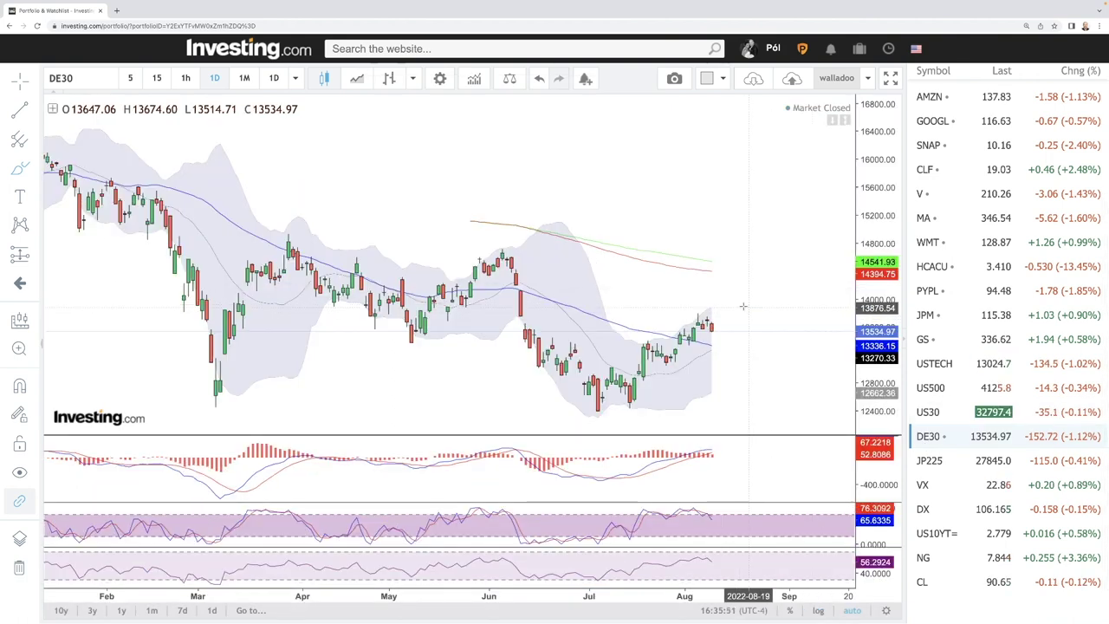
scroll(740, 310, up, 3)
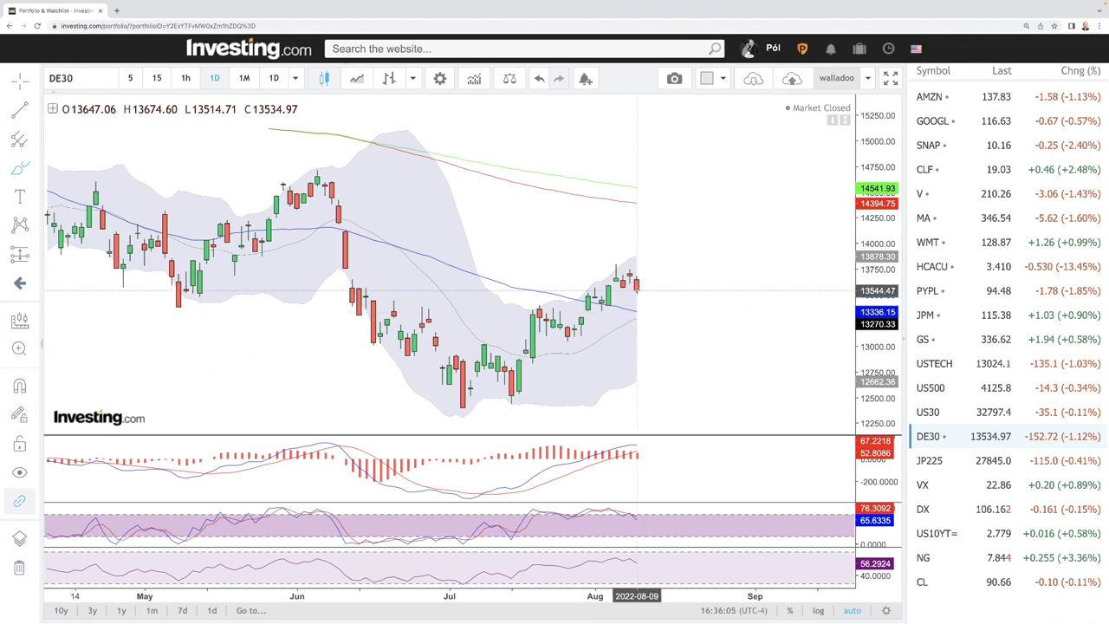
Brush two DE30 projection curves and a rising two-line channel from the July lows, then switch to JP225.
mouse_move(636, 291)
mouse_down()
mouse_move(637, 302)
mouse_move(719, 252)
mouse_up()
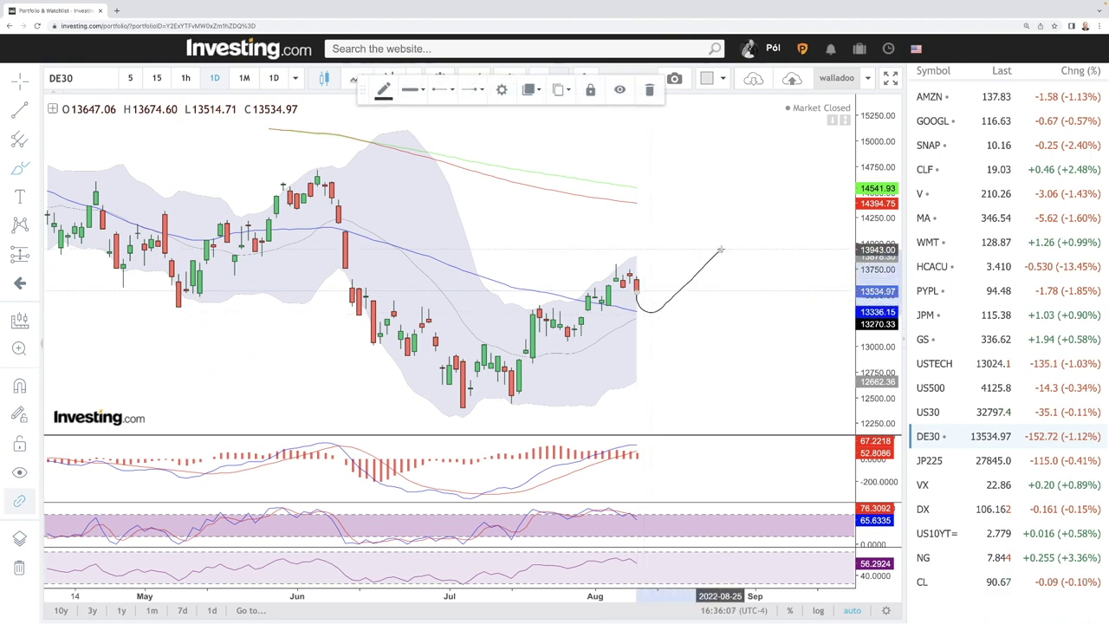
drag(613, 266, 475, 356)
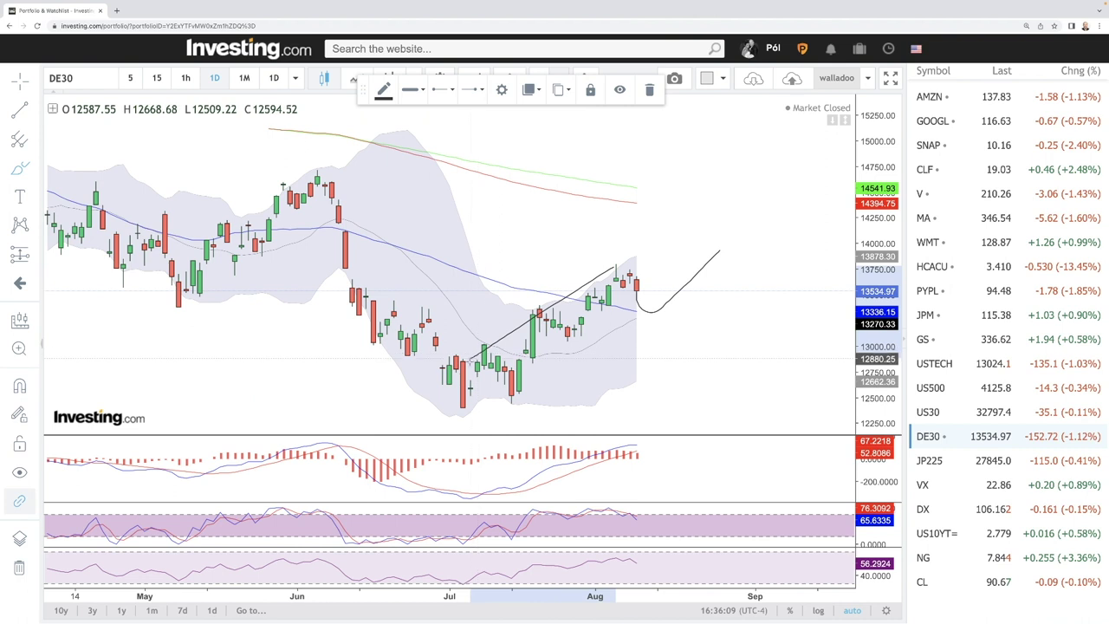
drag(645, 303, 491, 403)
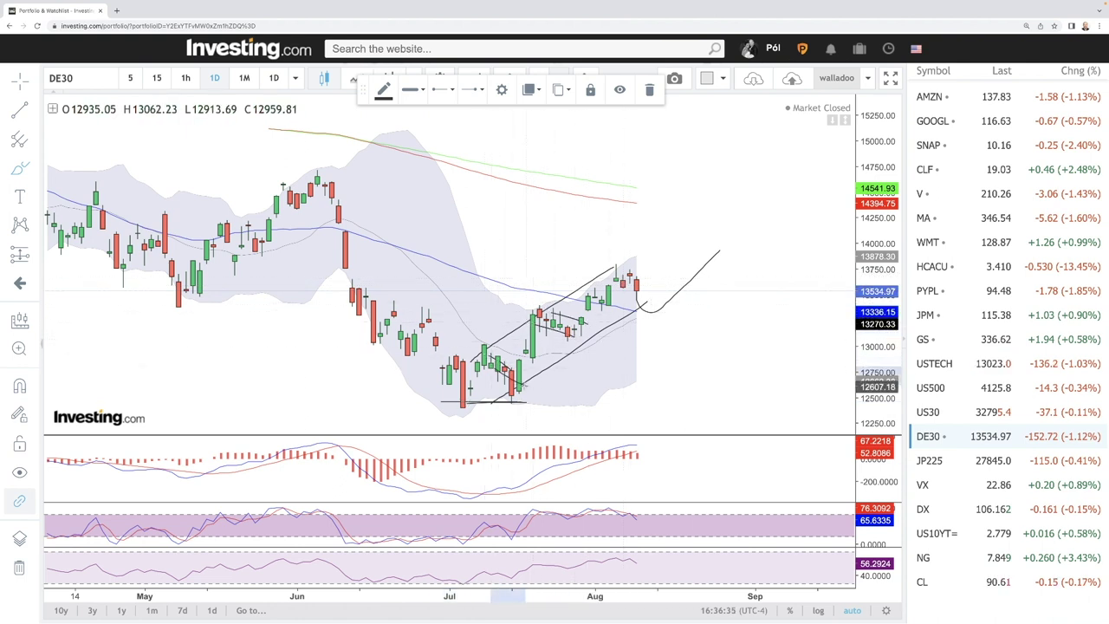
mouse_move(624, 270)
mouse_down()
mouse_move(649, 299)
mouse_move(706, 236)
mouse_up()
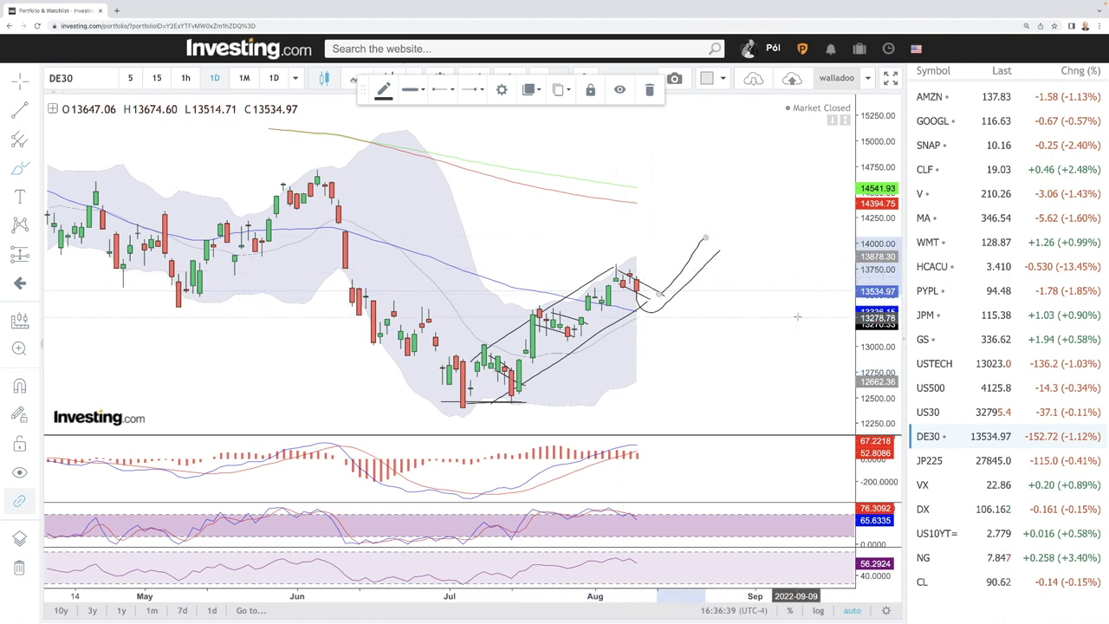
click(932, 459)
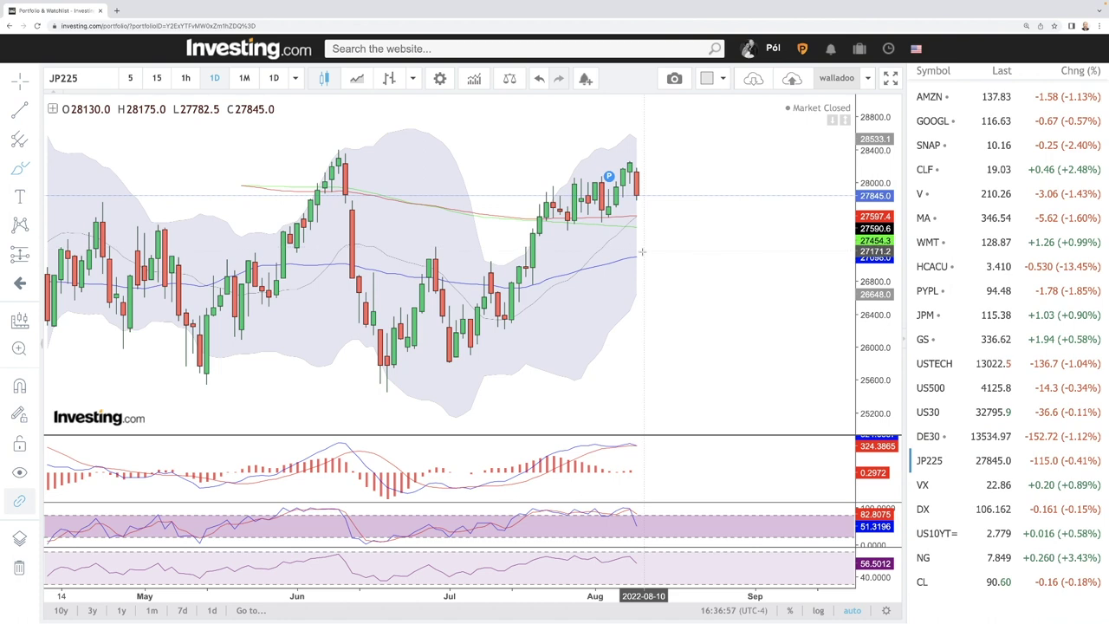
Zoom out the JP225 time axis to show history back to the 2021 peak above 30,000.
scroll(692, 230, down, 5)
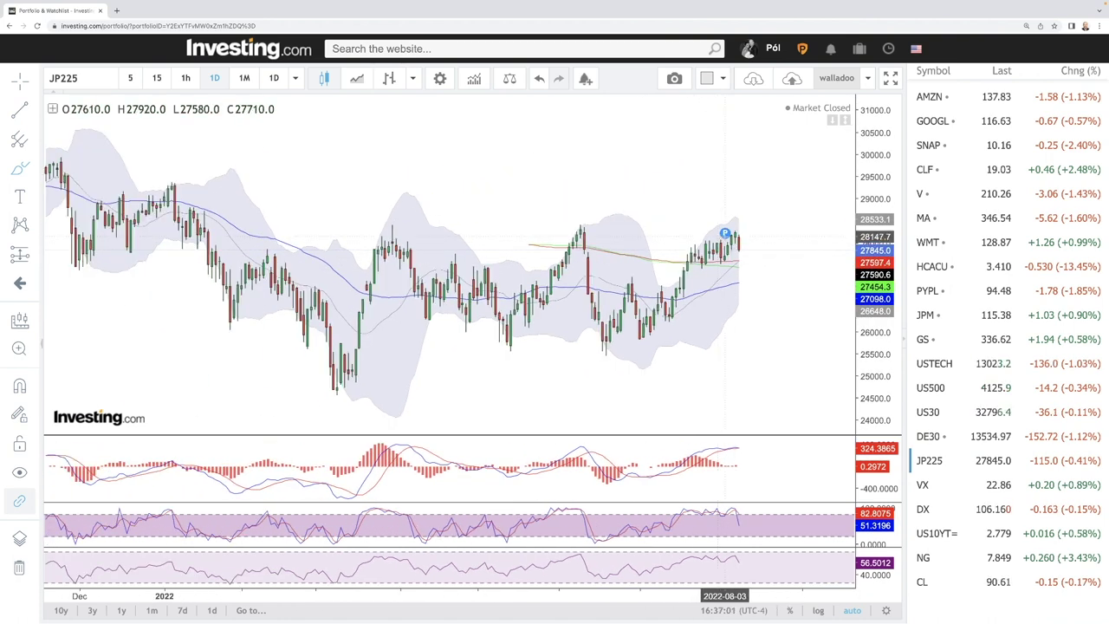
scroll(665, 250, down, 3)
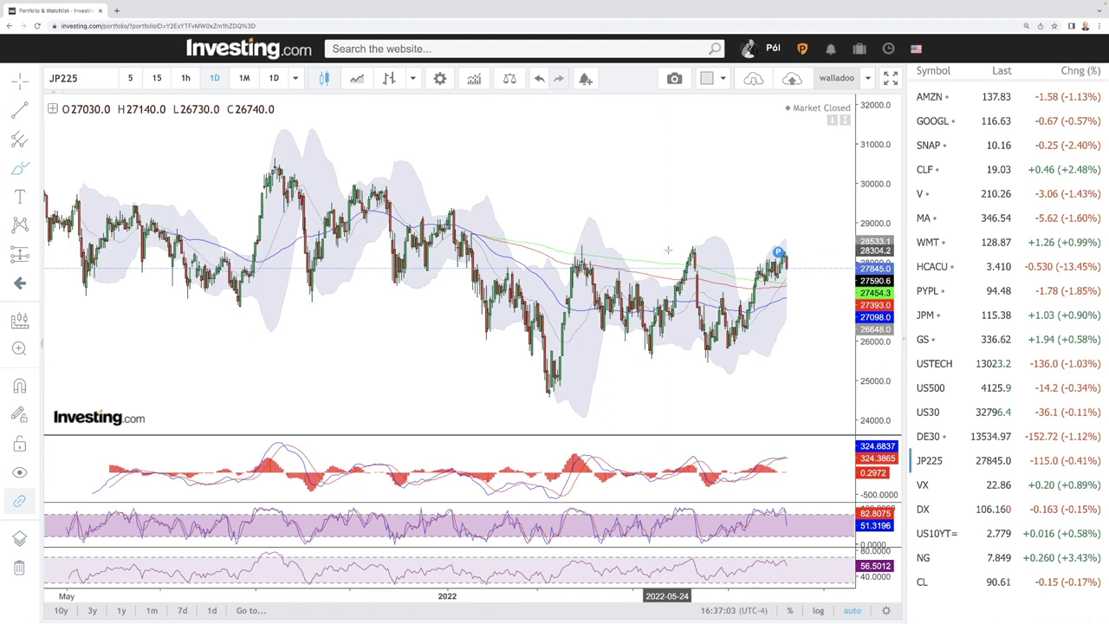
Circle three price tops on the JP225 chart, including the latest peak.
mouse_move(592, 243)
mouse_down()
mouse_move(572, 248)
mouse_move(586, 256)
mouse_up()
mouse_move(683, 258)
mouse_down()
mouse_move(693, 248)
mouse_move(698, 260)
mouse_up()
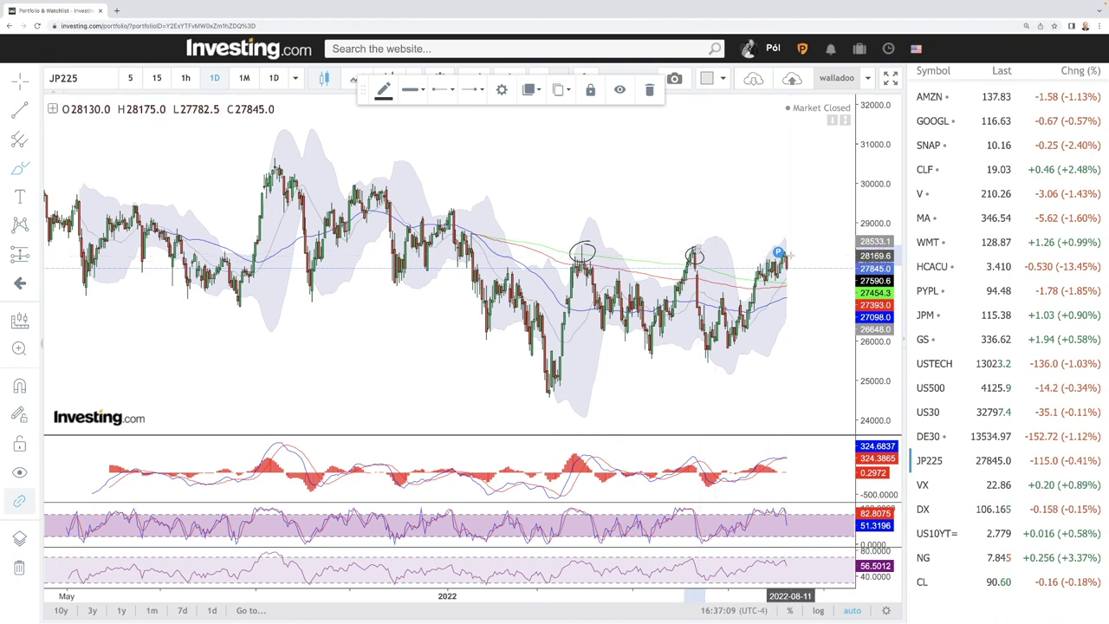
drag(788, 256, 766, 262)
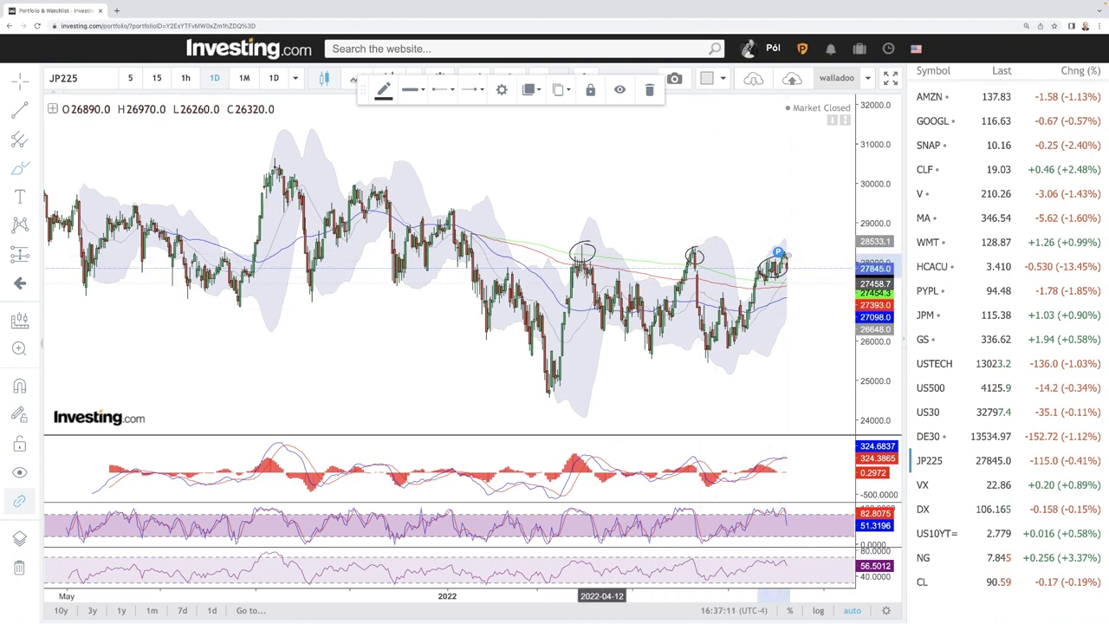
Draw a descending line from the circled peak and a projection curve falling toward 26,000.
drag(578, 258, 656, 362)
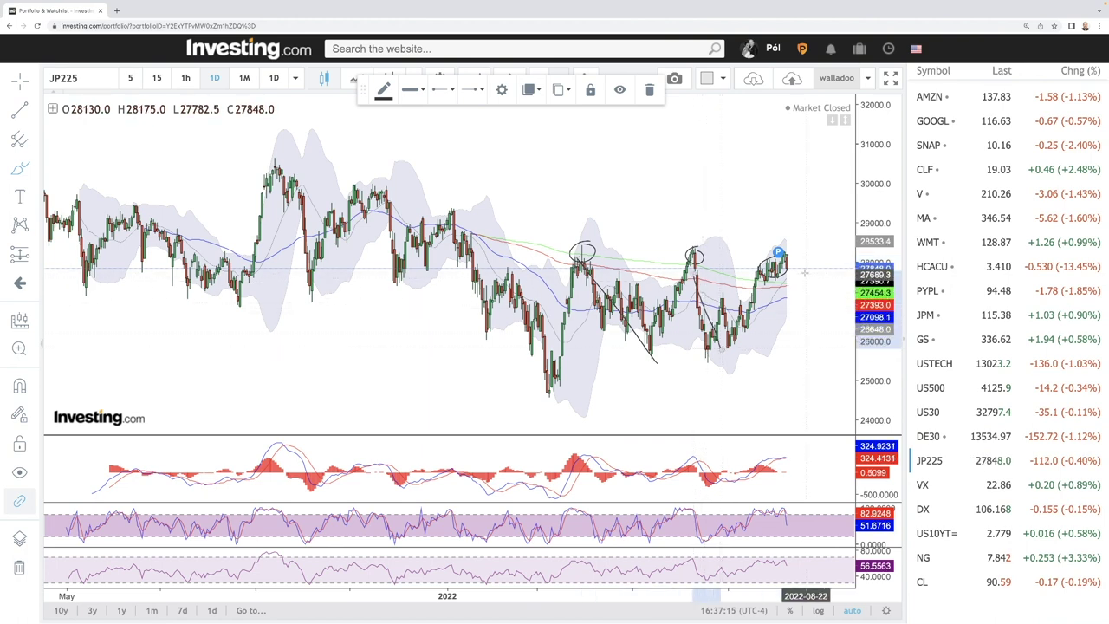
drag(809, 303, 821, 346)
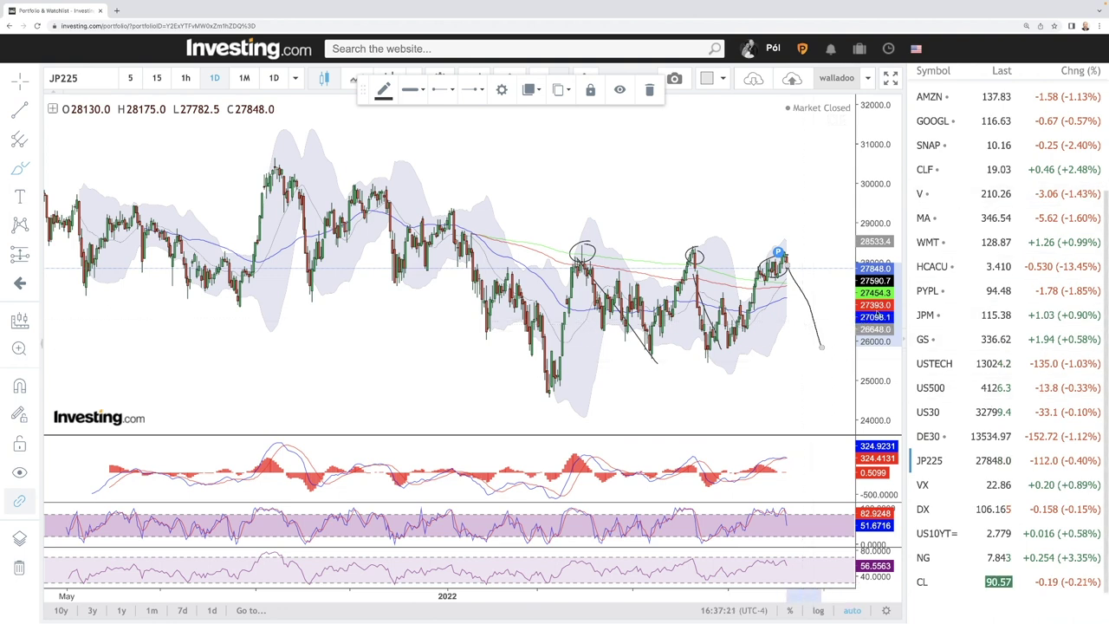
scroll(762, 348, up, 2)
scroll(762, 348, up, 2)
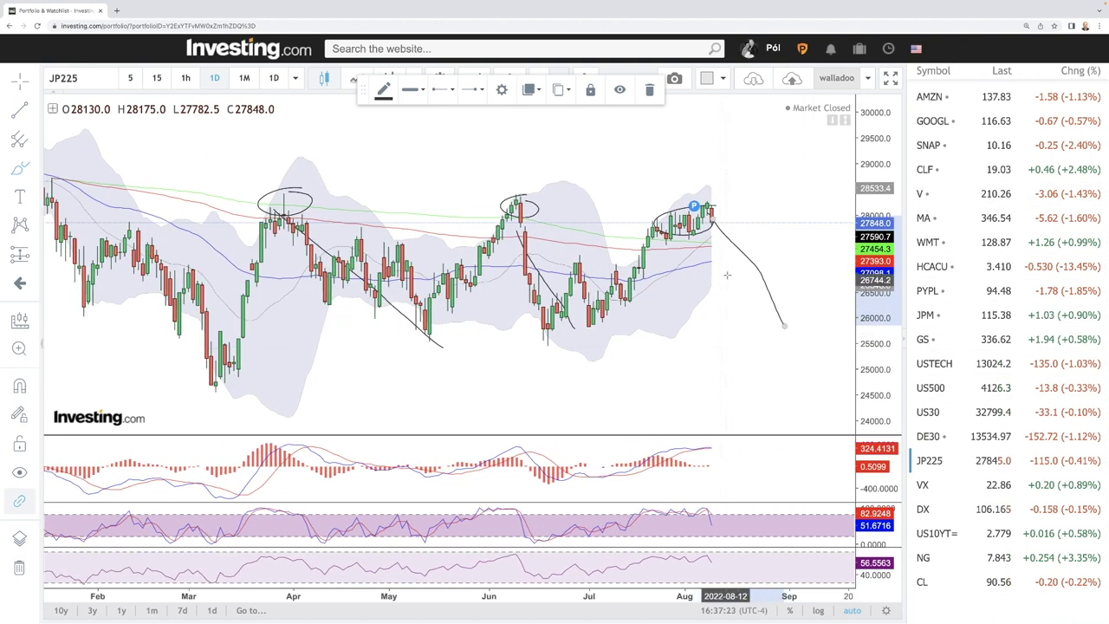
scroll(719, 257, down, 2)
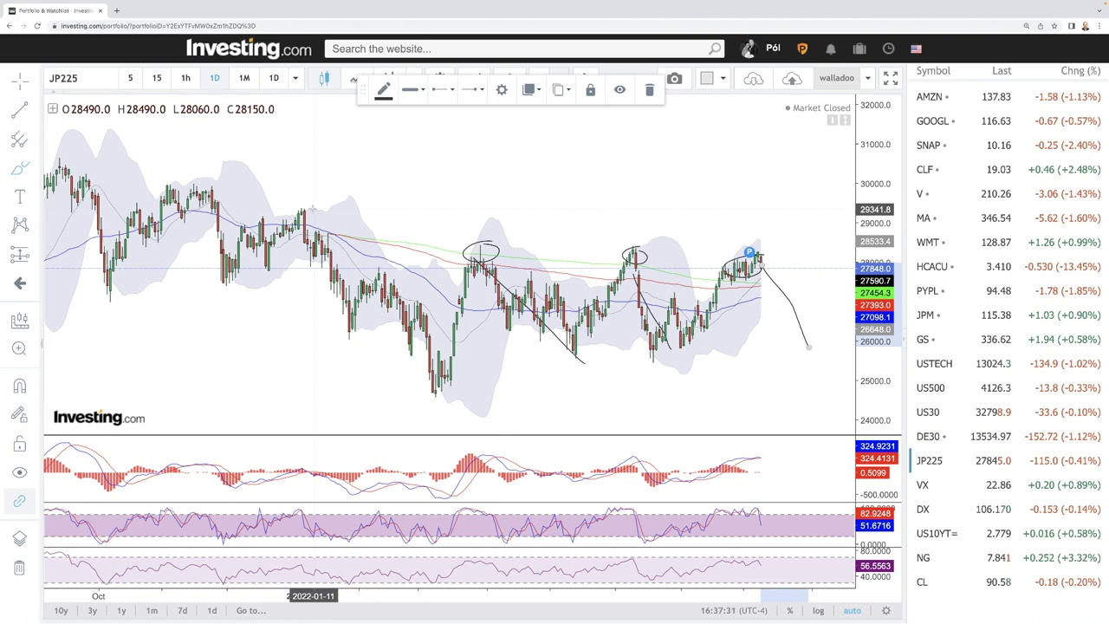
scroll(759, 462, up, 2)
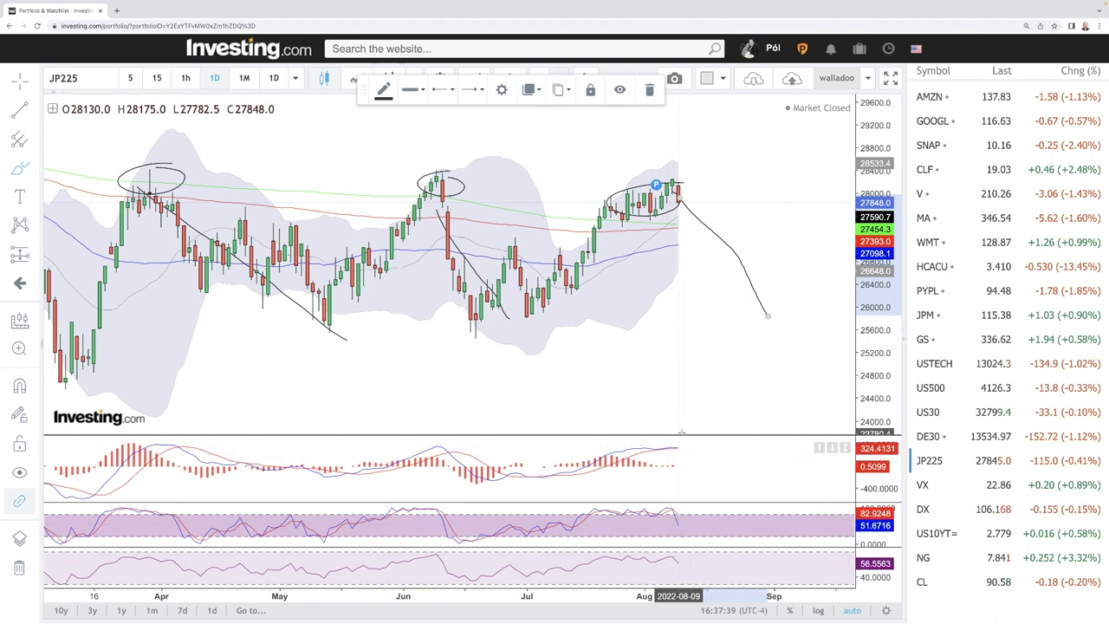
Switch to VX and draw a two-line falling channel from the June high to the latest bars.
click(947, 491)
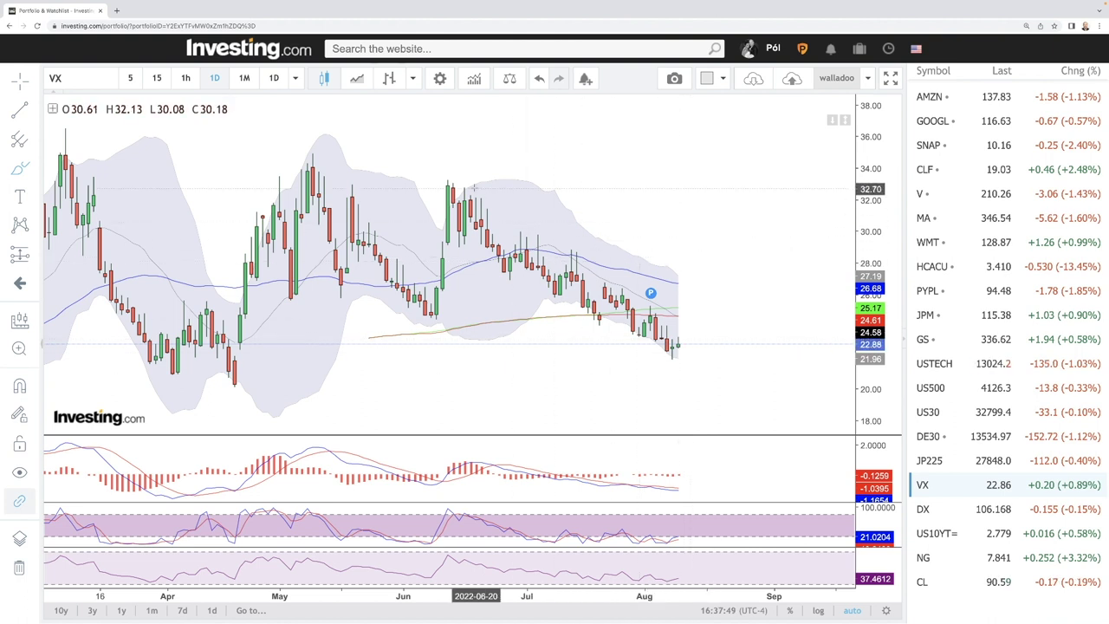
drag(465, 185, 676, 318)
drag(448, 235, 675, 367)
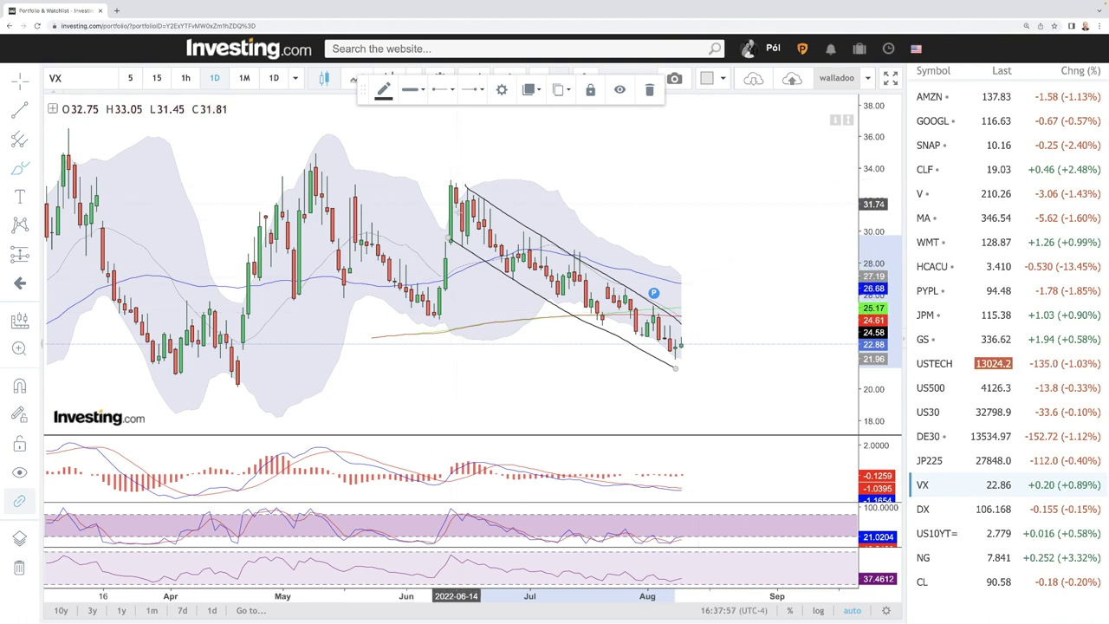
scroll(658, 329, down, 5)
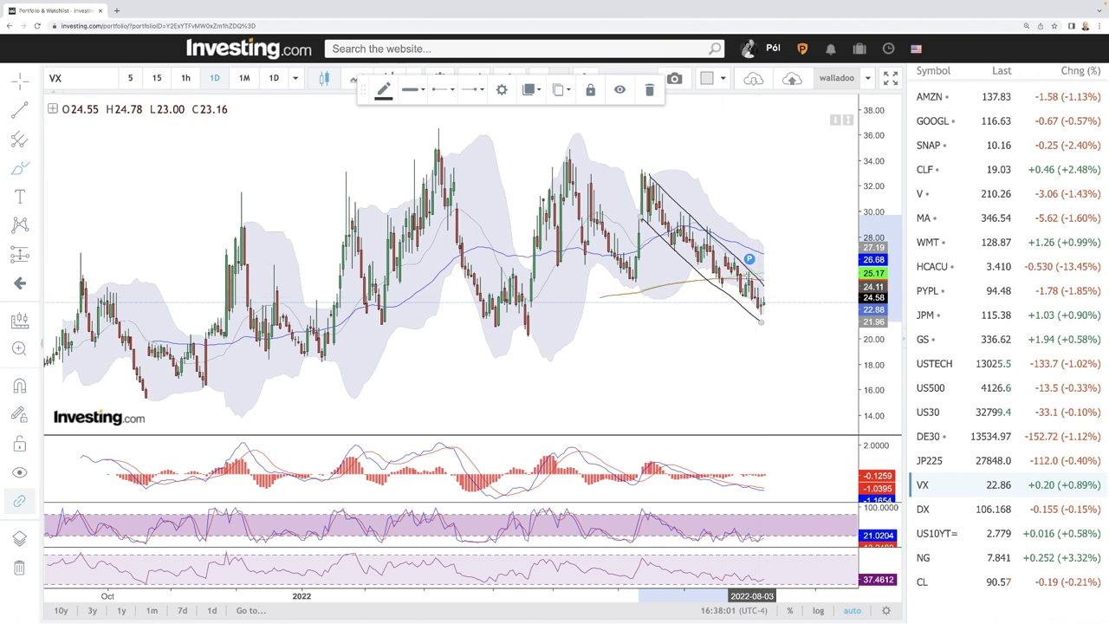
scroll(623, 199, down, 3)
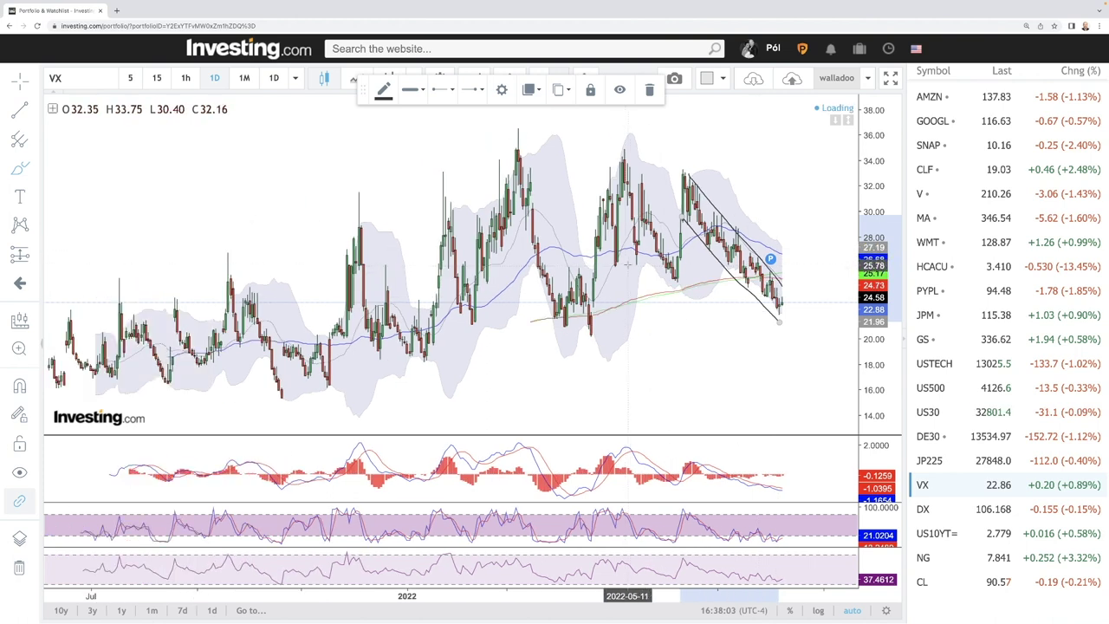
Adjust the channel line, add falling lines from the March and April highs, and a projection toward 33.
drag(684, 178, 622, 161)
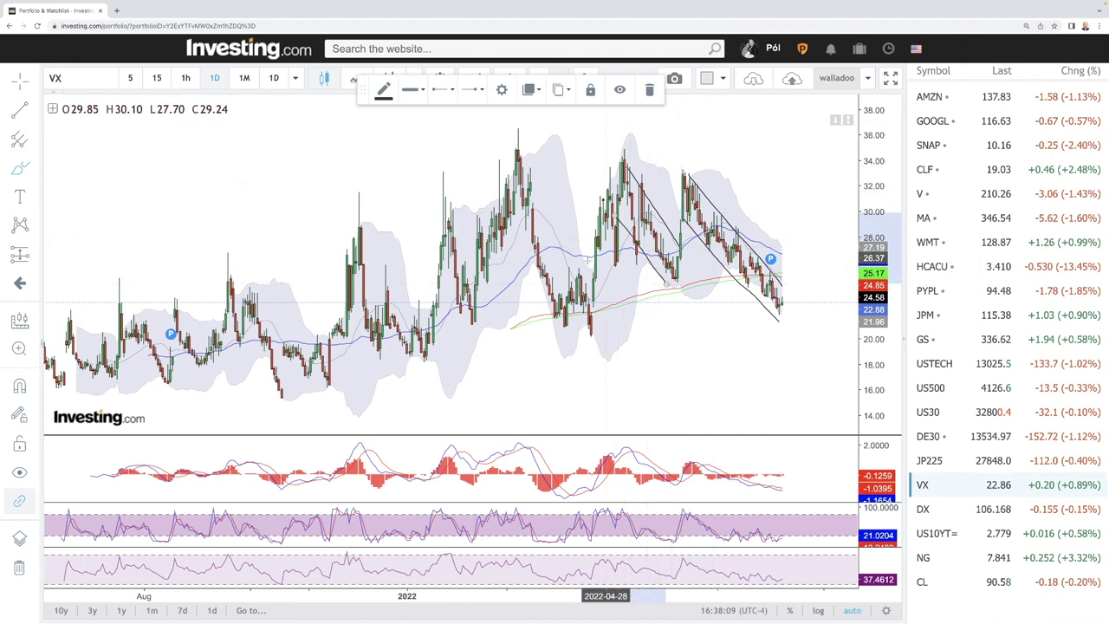
drag(518, 161, 585, 251)
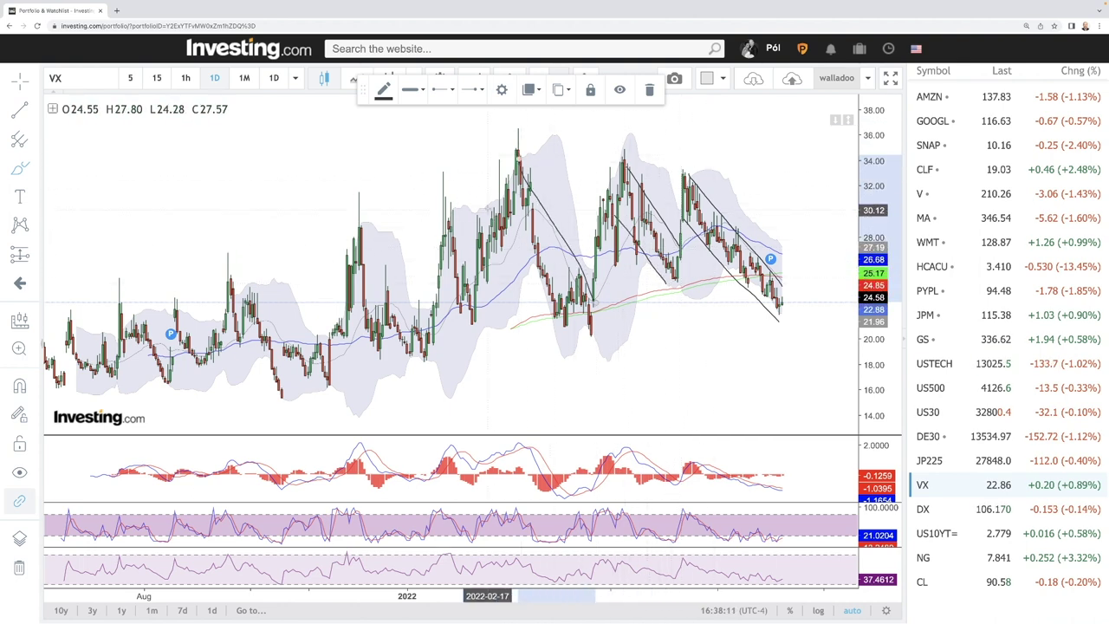
drag(493, 204, 579, 332)
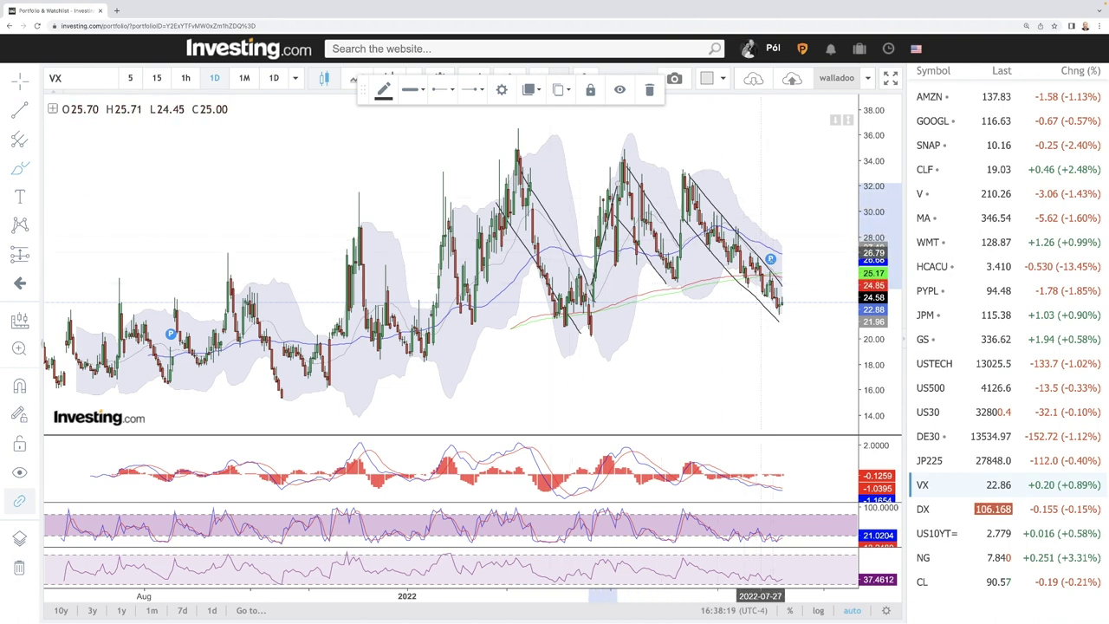
drag(783, 282, 819, 171)
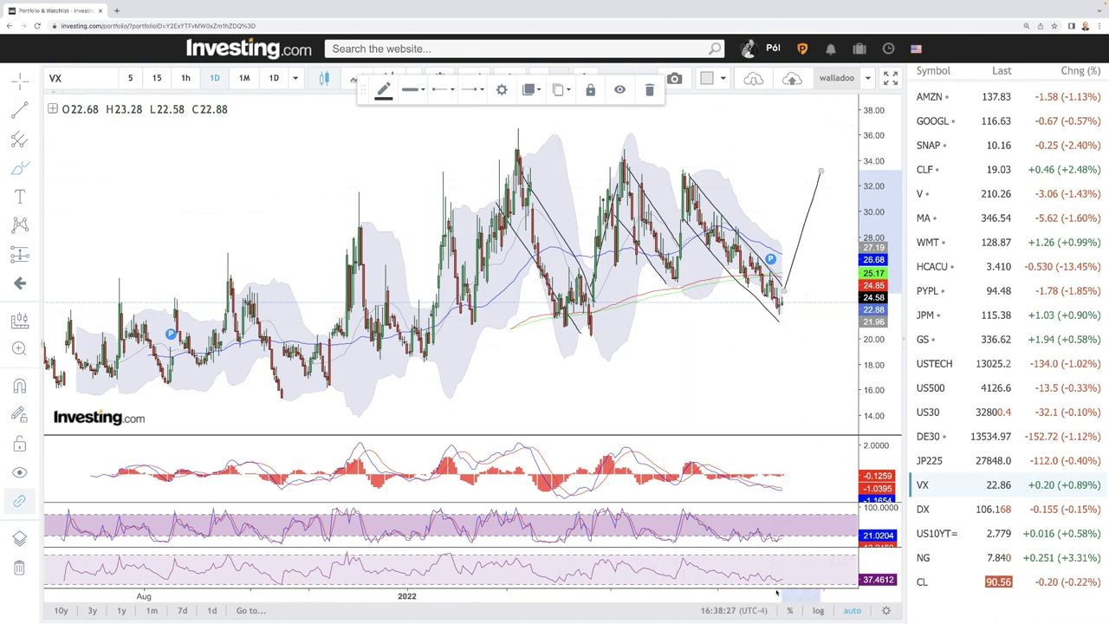
scroll(728, 498, up, 3)
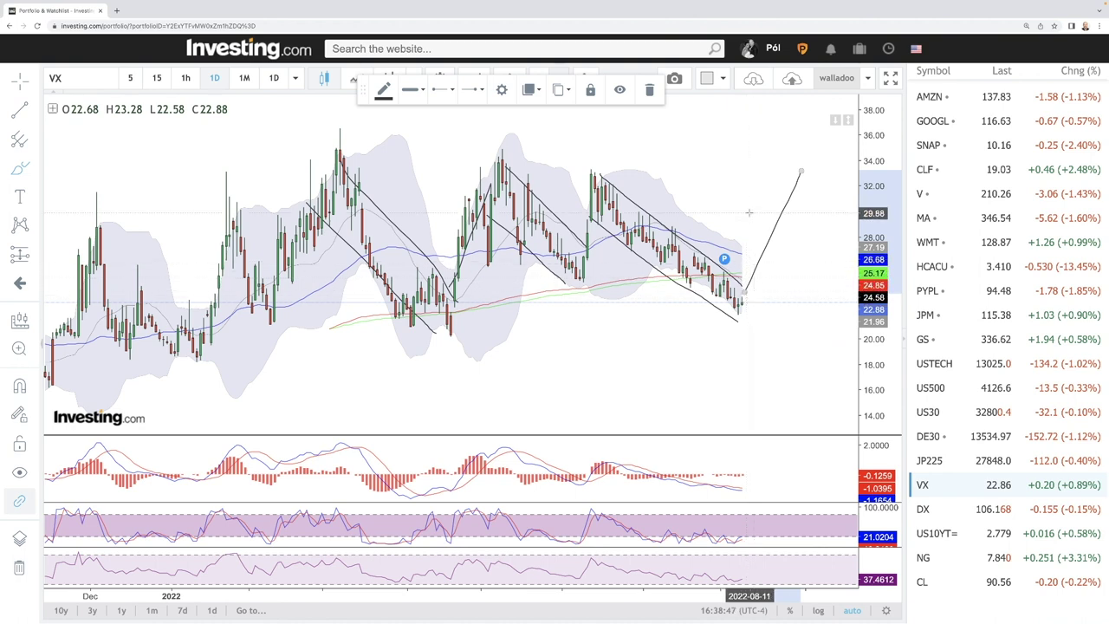
Switch to US10YT= and draw a two-line falling channel from the June high.
click(953, 533)
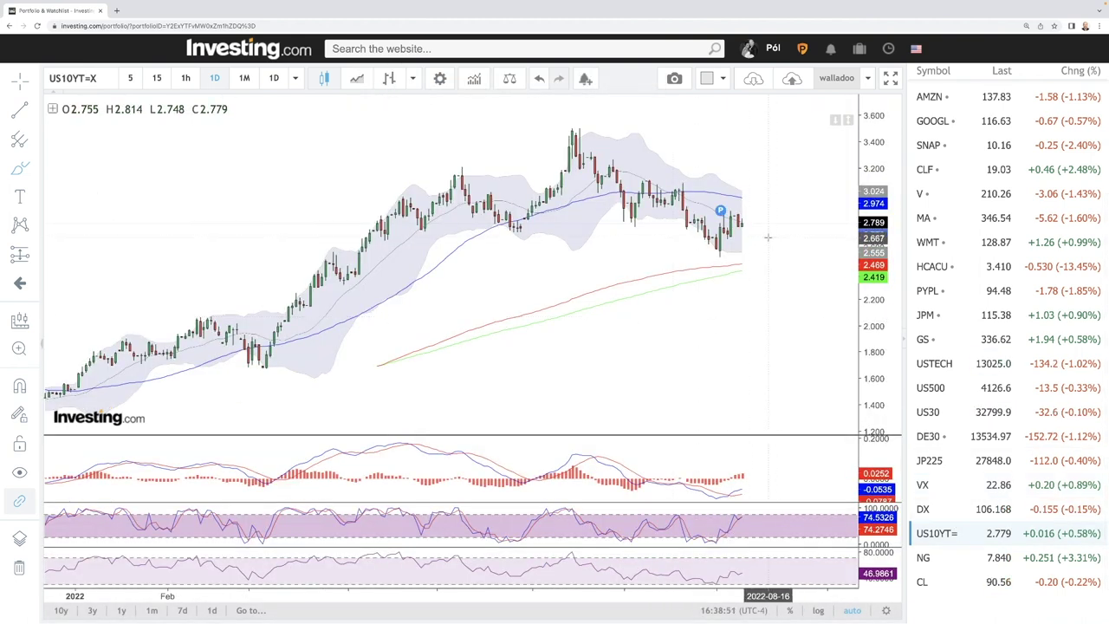
drag(583, 133, 742, 227)
drag(571, 186, 715, 257)
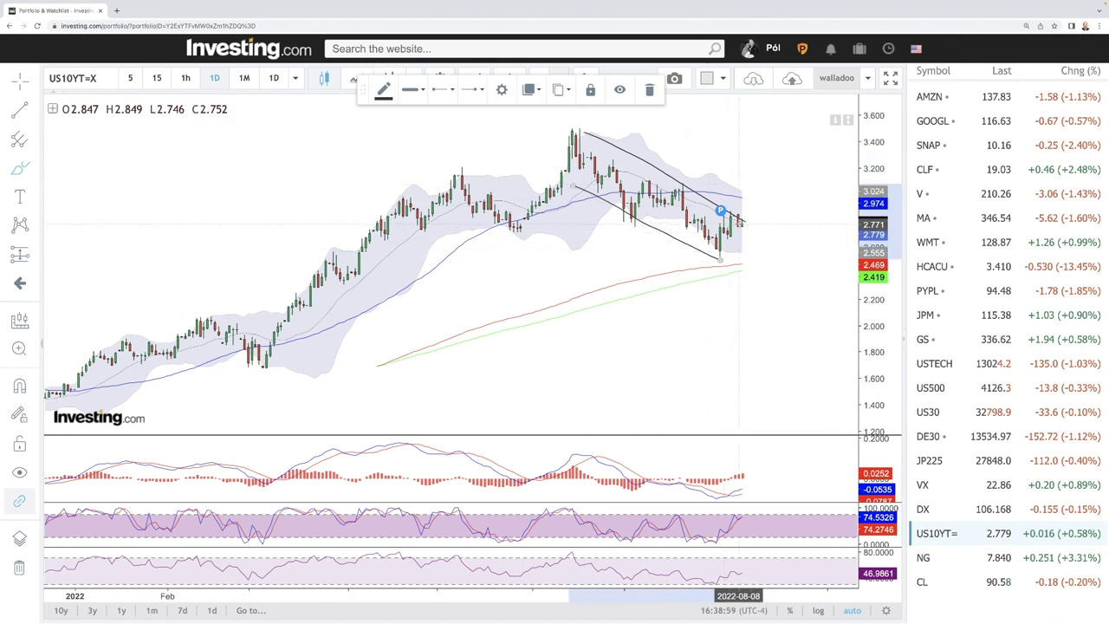
Sketch curves along the moving averages and a dip-then-rally projection rising above 3.0.
click(762, 253)
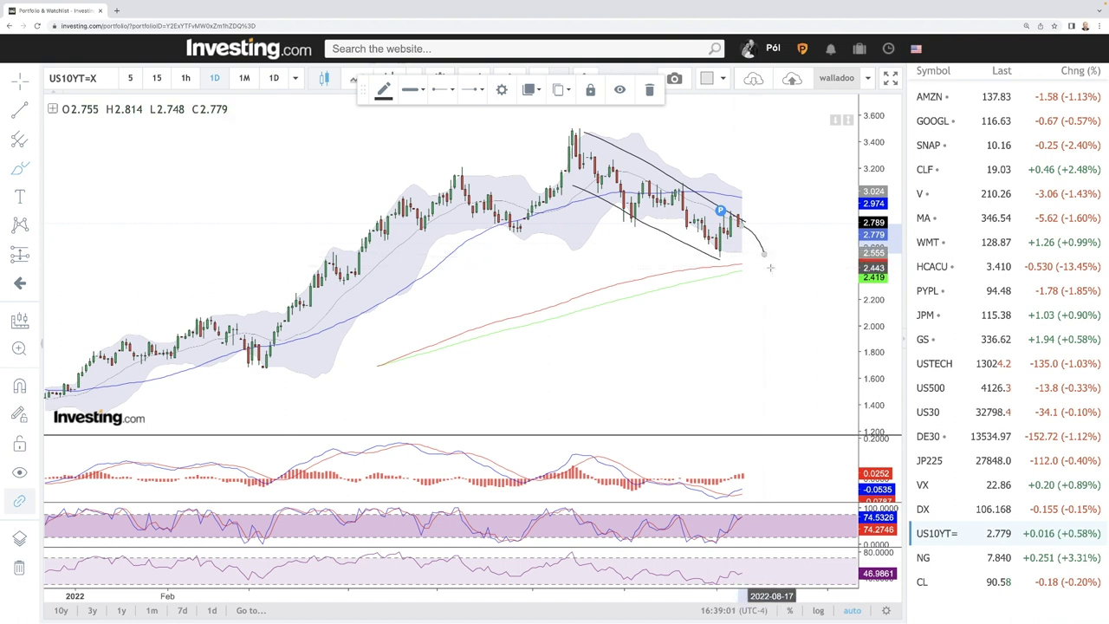
click(744, 264)
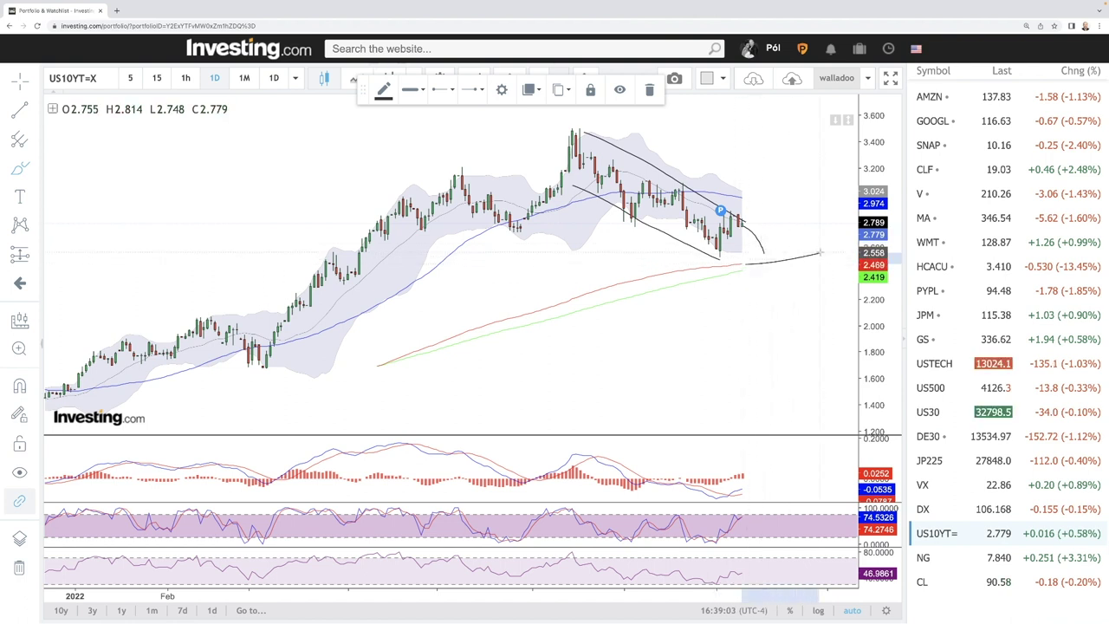
click(820, 254)
click(745, 272)
click(823, 261)
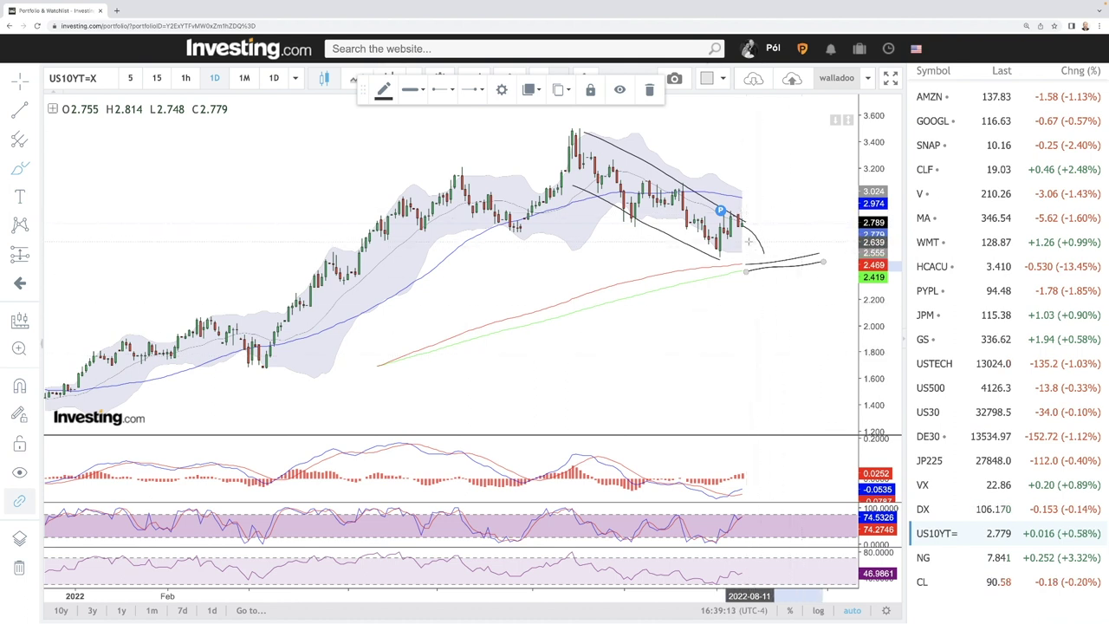
drag(759, 253, 818, 198)
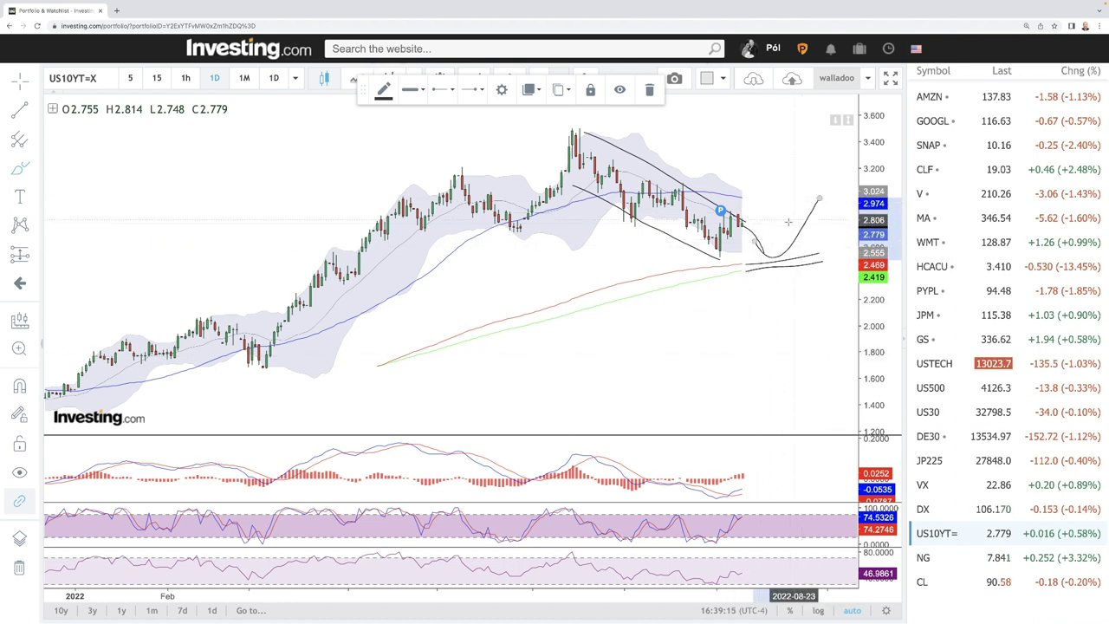